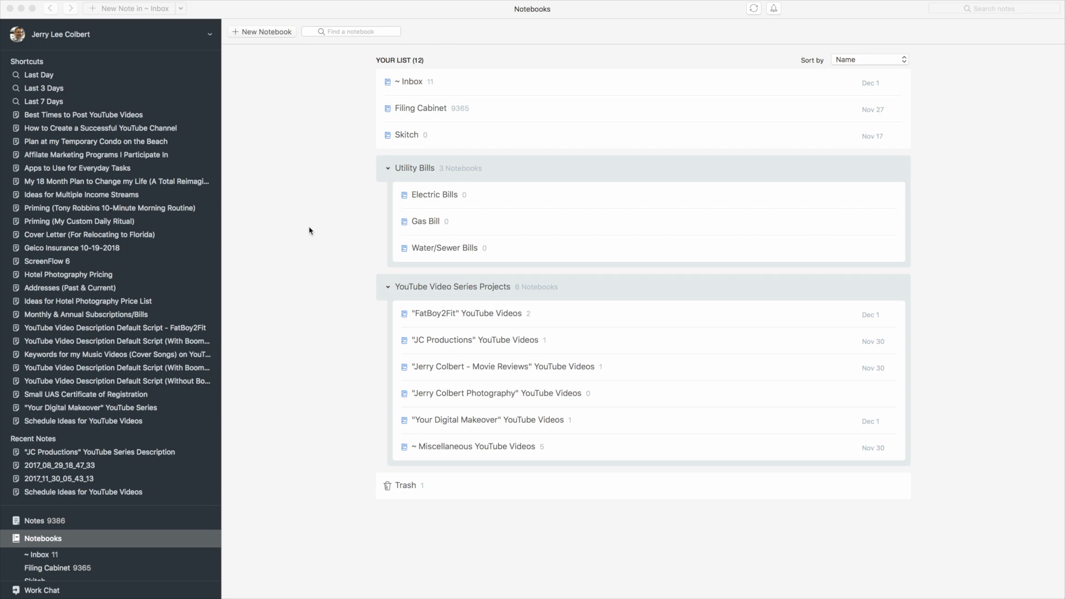
Create a private notebook named "Training Notes"
left_click(257, 33)
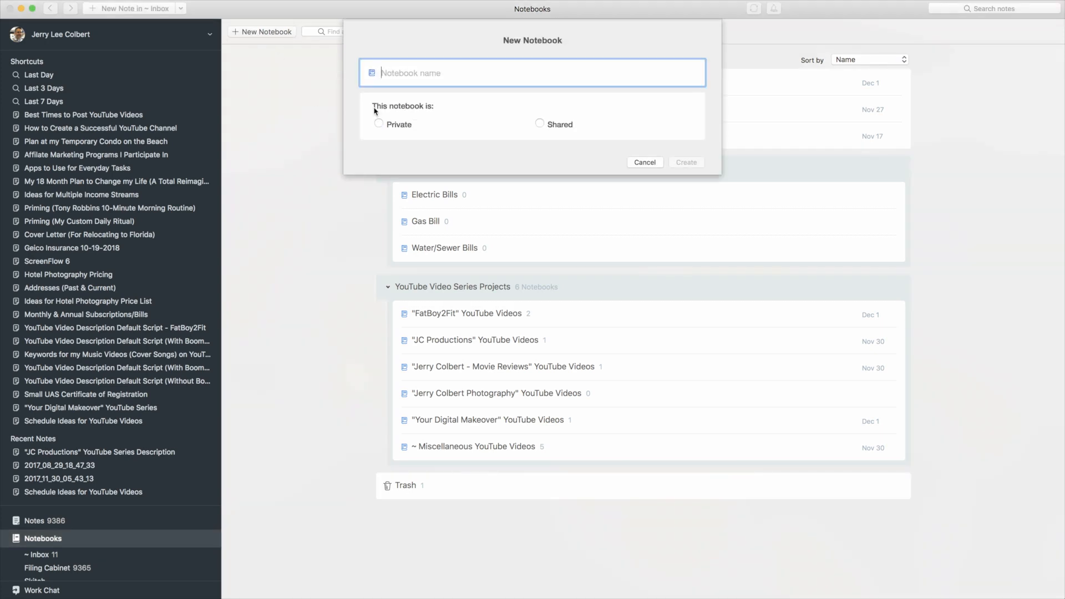
type("Training Notes")
left_click(404, 129)
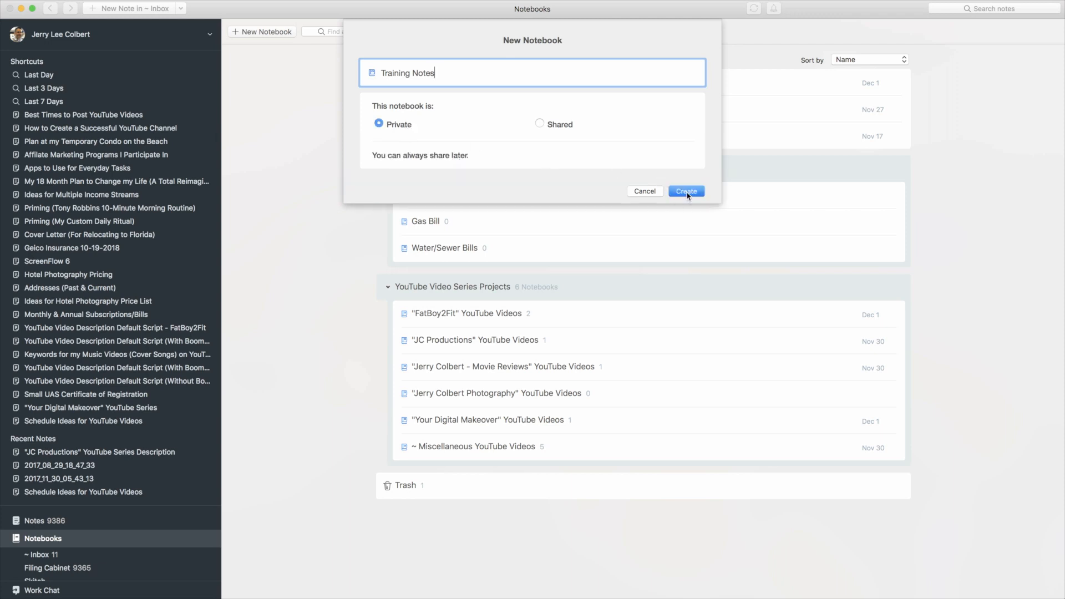
left_click(687, 191)
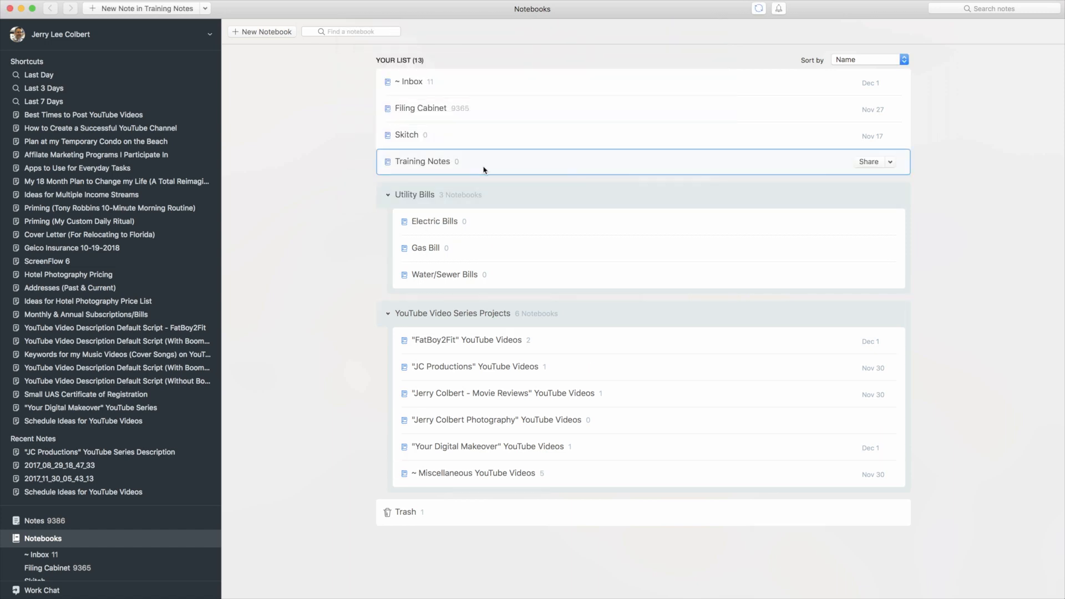
Add a note titled "Upcoming Seminar Training" to the Training Notes notebook with the text "Remember to upload schedule to blog."
left_click(488, 166)
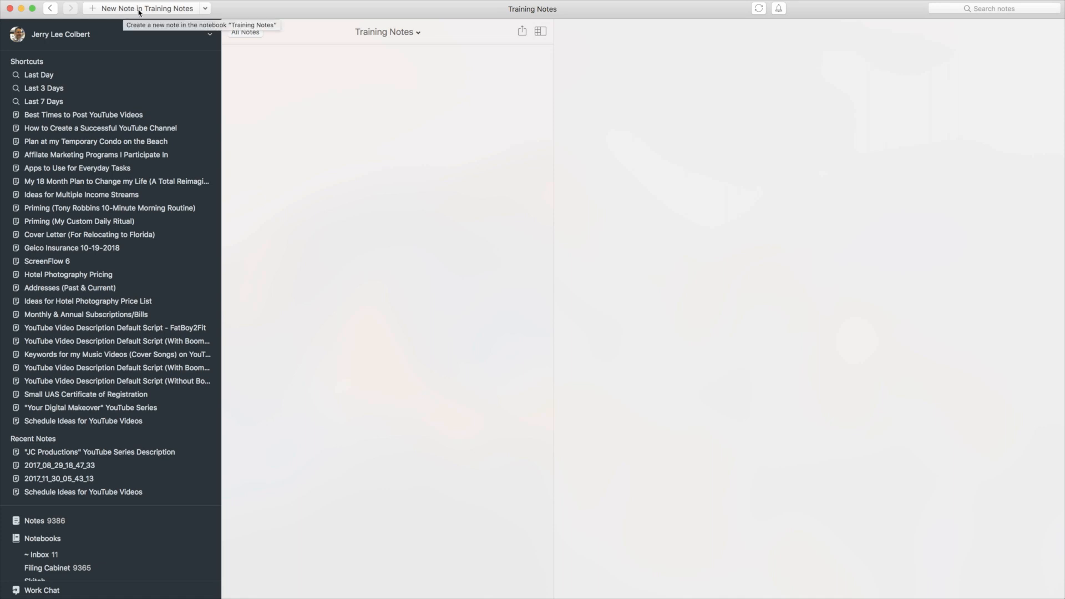
left_click(139, 9)
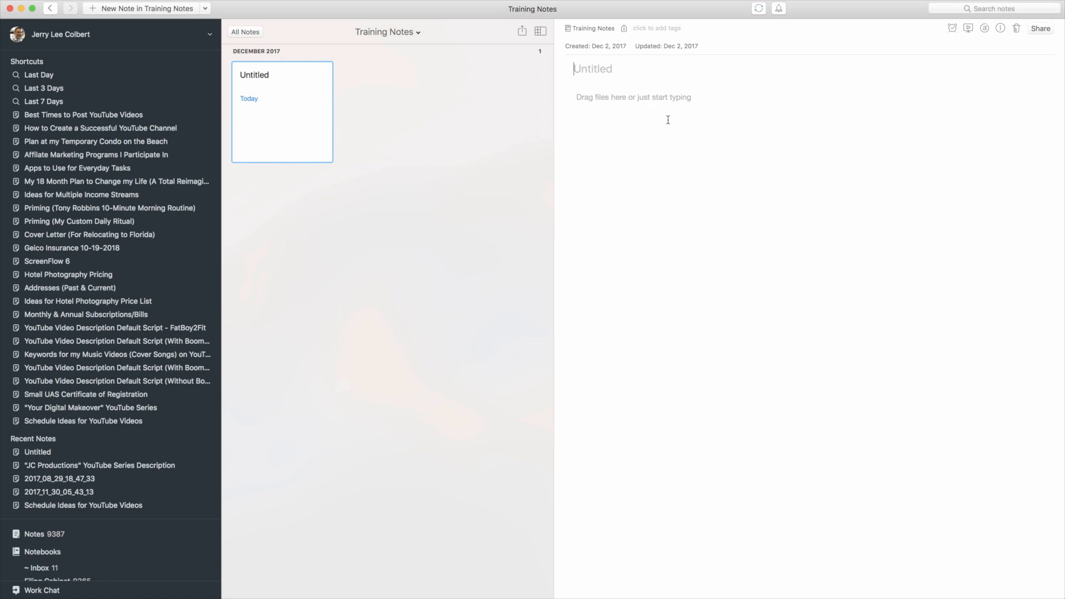
type("Upcoming Seminar Training")
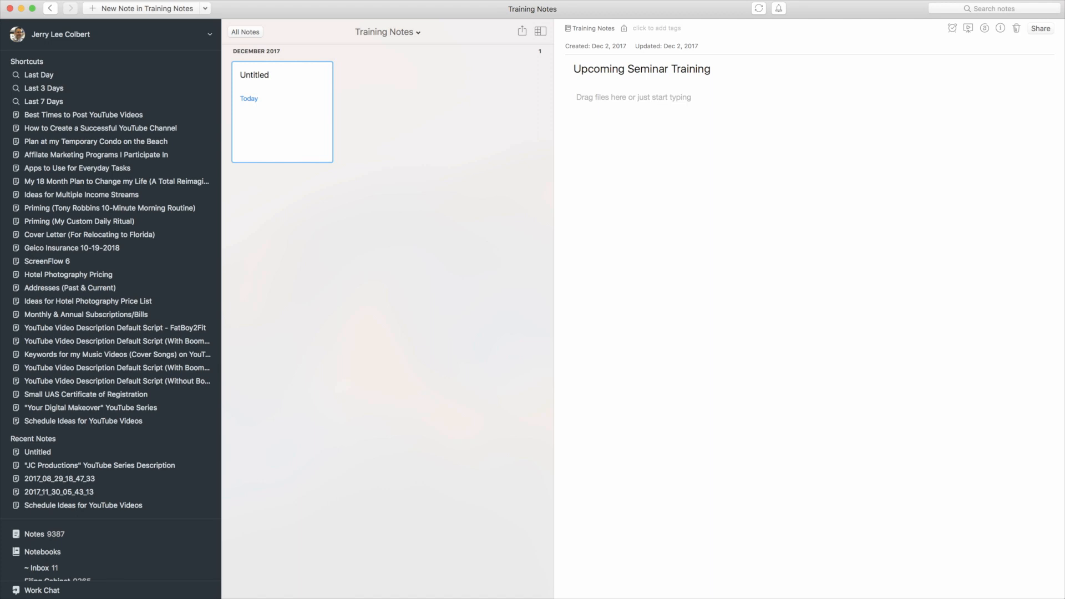
left_click(642, 115)
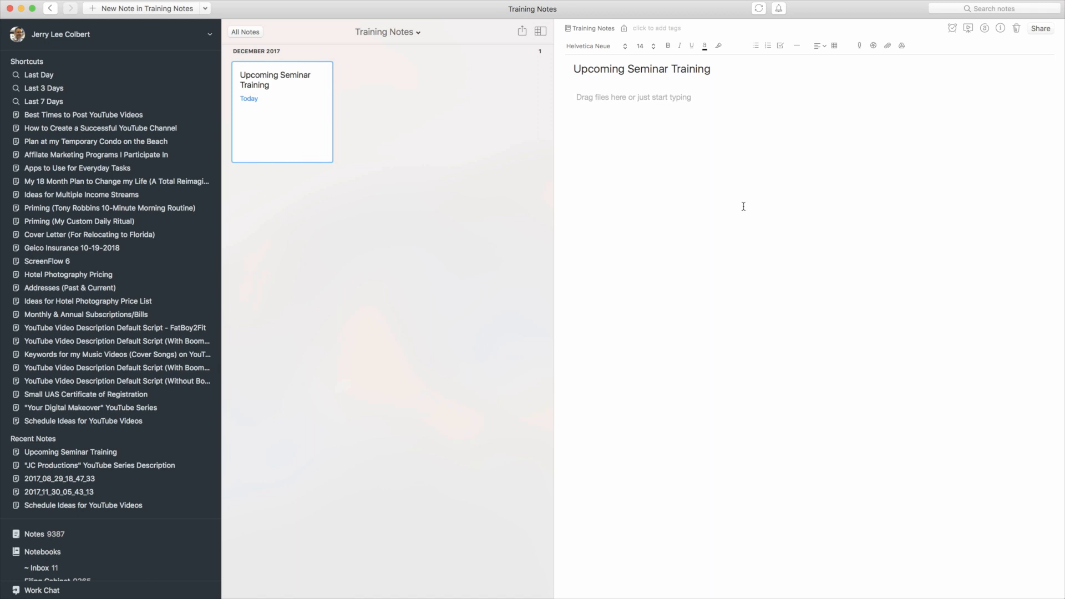
type("Remember to upload schedule t")
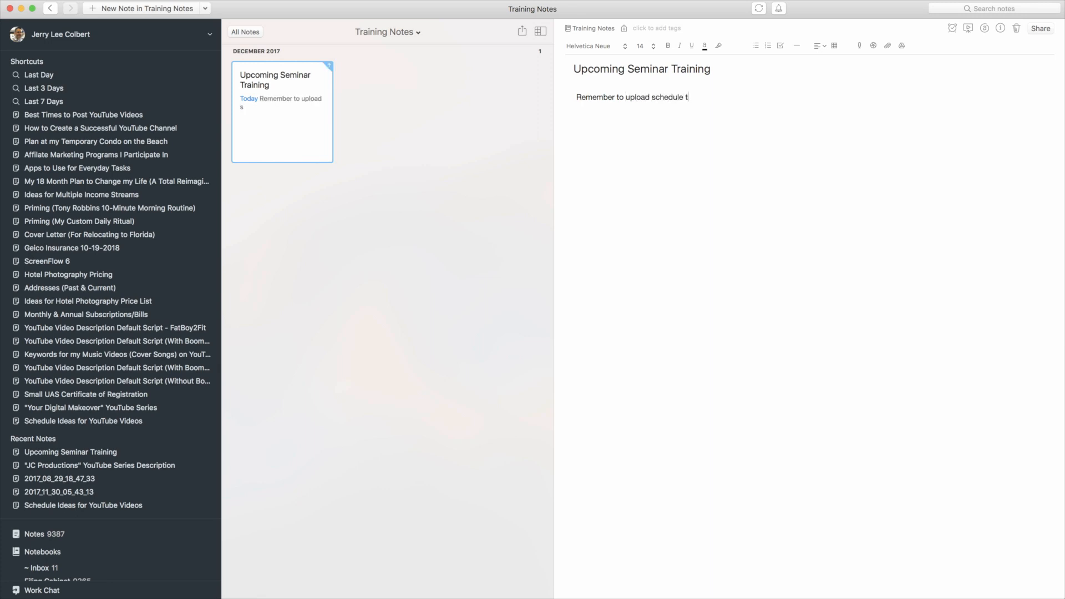
type("o blog.")
Search only the ~ Inbox notebook for "seminar" and clear the search term
scroll(184, 423, "down", 5)
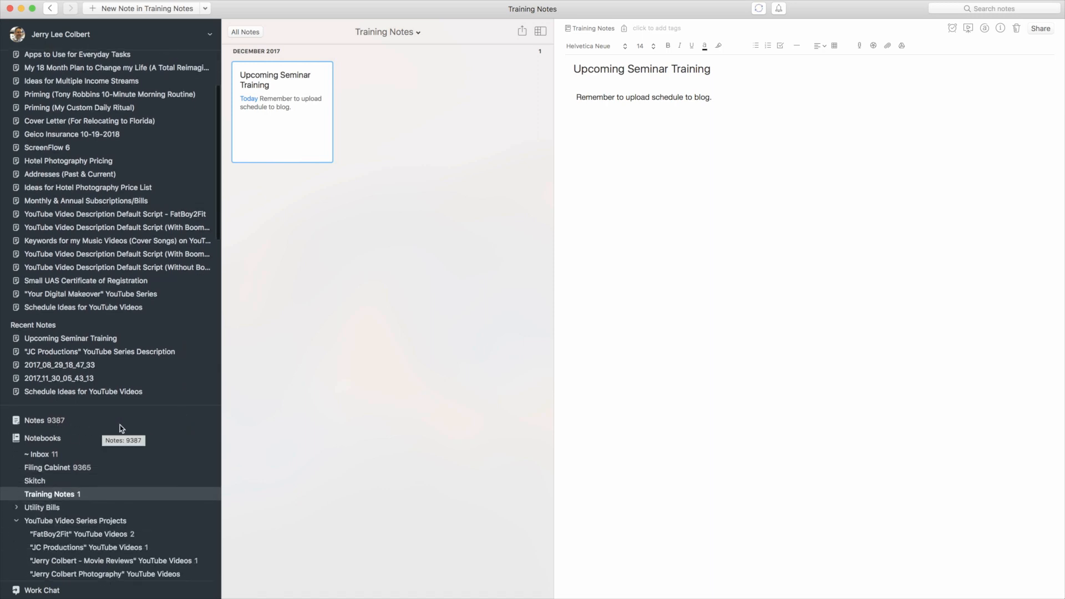
scroll(147, 416, "down", 3)
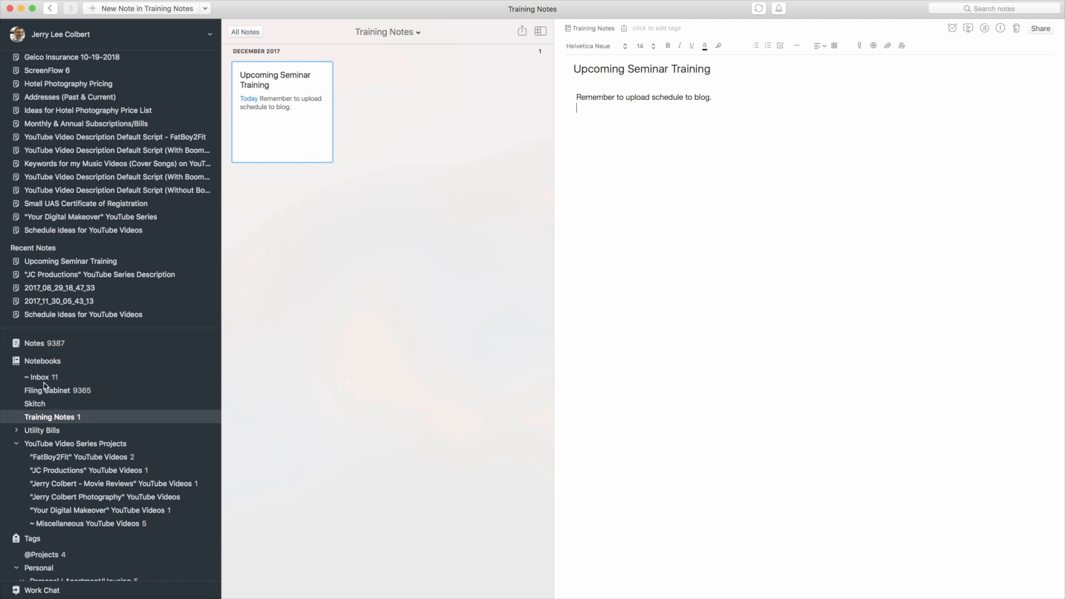
left_click(50, 380)
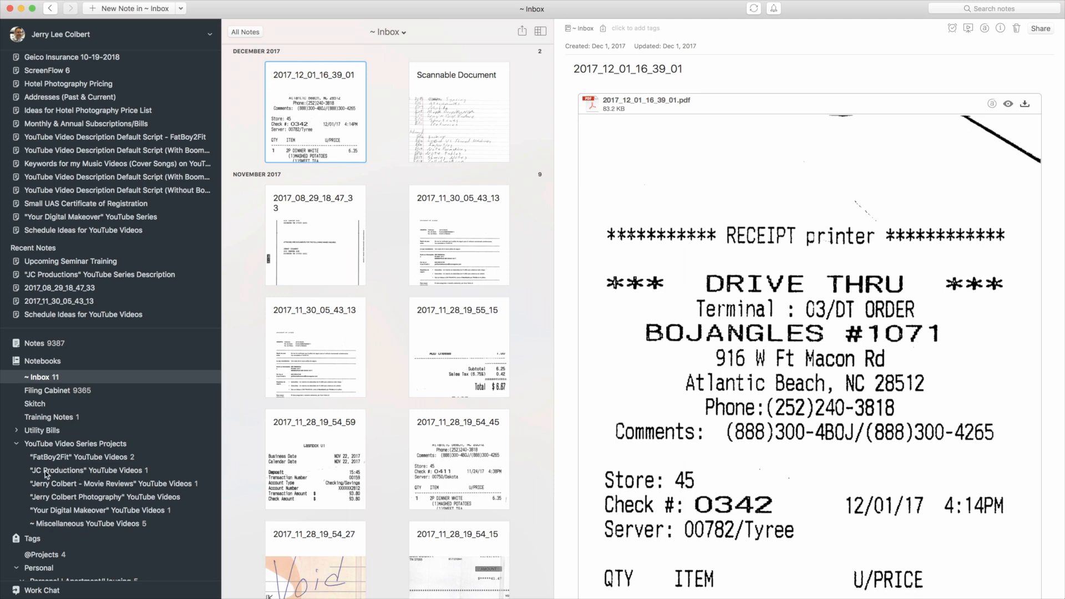
left_click(990, 9)
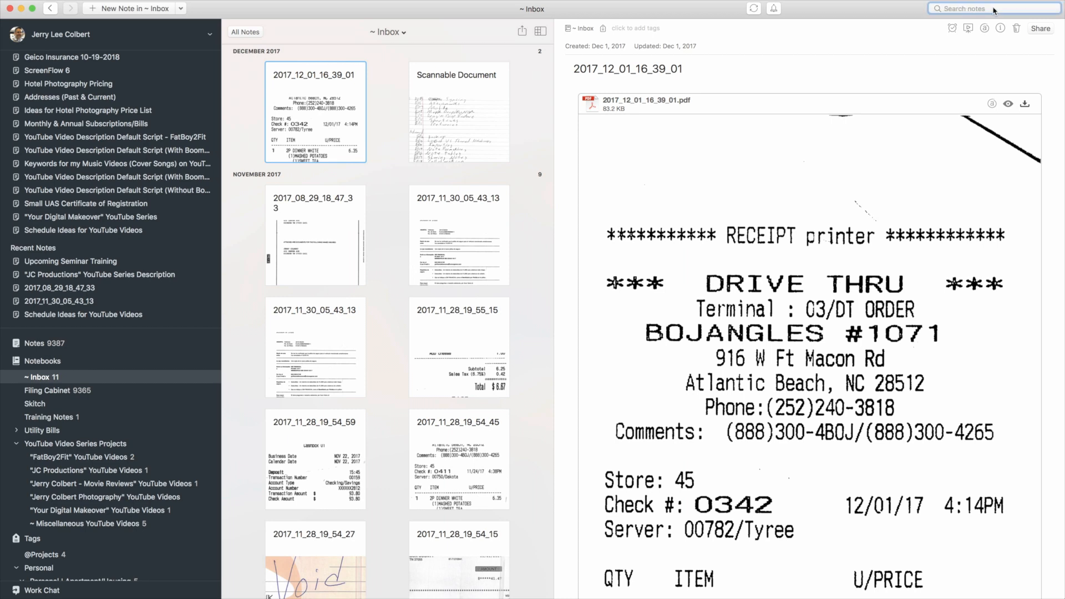
type("seminar")
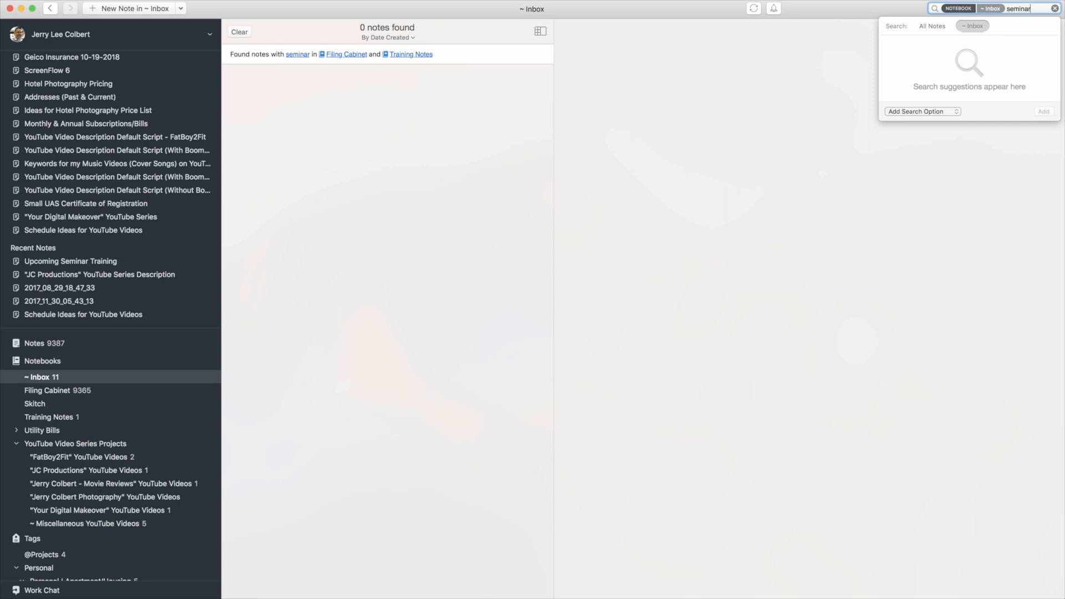
key("BackSpace")
key("BackSpace")
key("BackSpace")
key("BackSpace")
key("BackSpace")
key("BackSpace")
key("BackSpace")
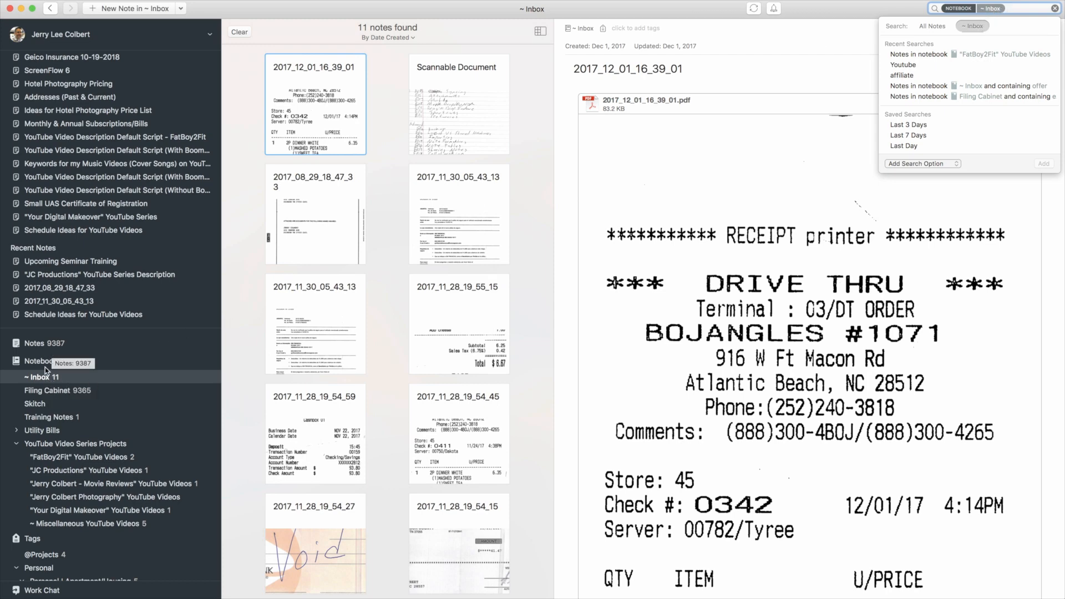
Search across all notes for "seminar" and clear the search term
left_click(40, 345)
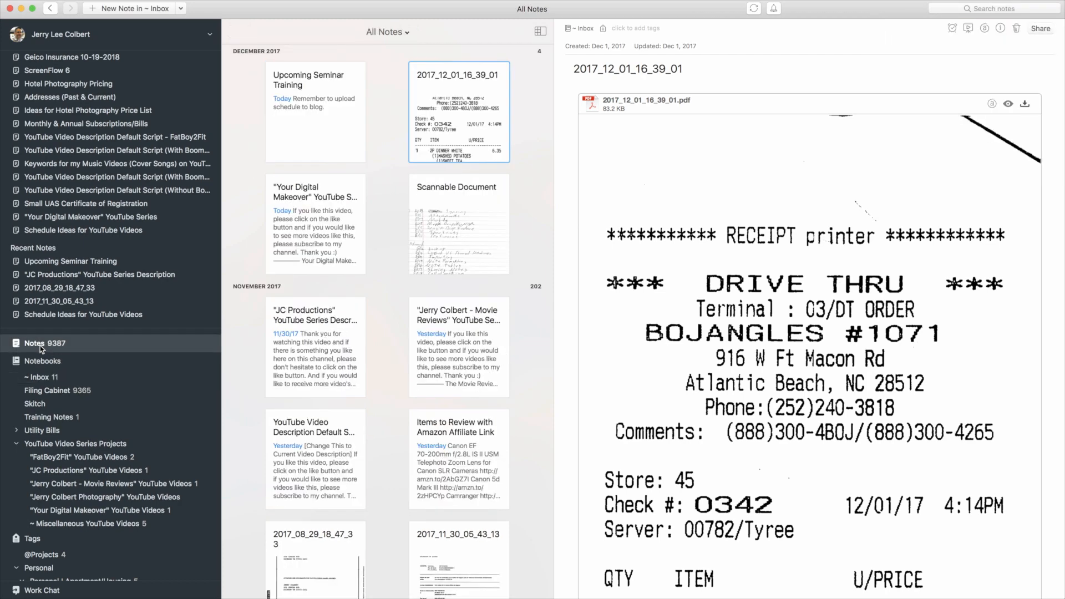
left_click(998, 7)
type("seminar")
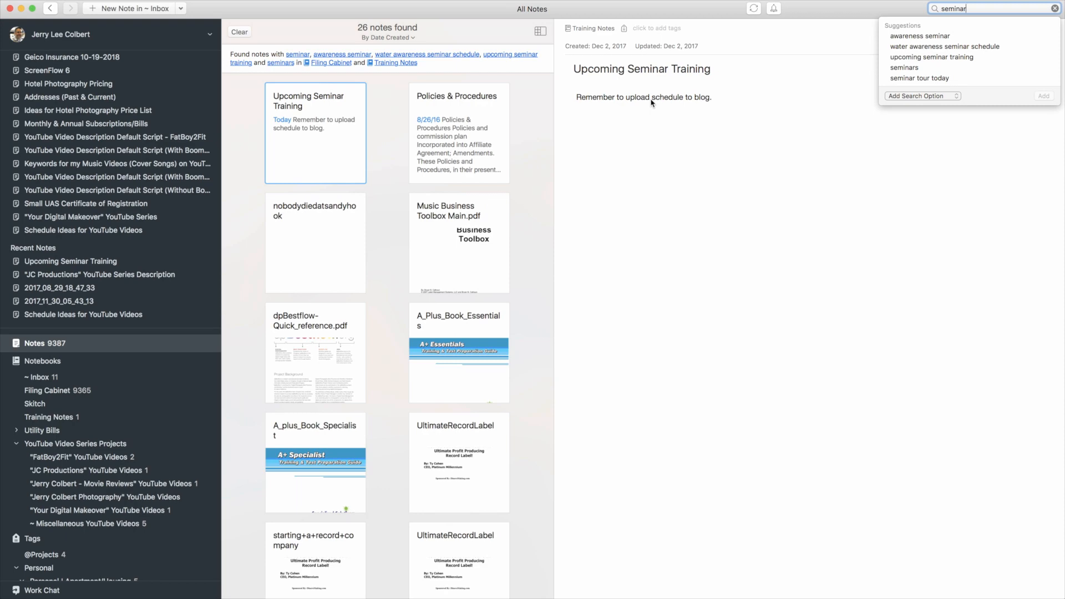
key("BackSpace")
key("BackSpace")
key("BackSpace")
key("BackSpace")
key("BackSpace")
key("BackSpace")
key("BackSpace")
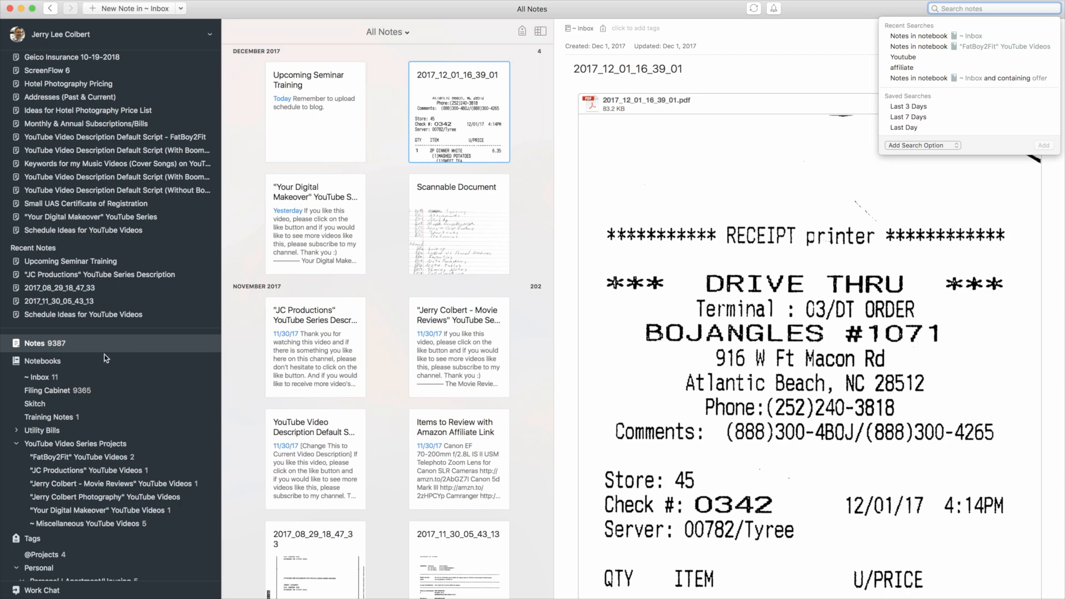
Tag the Upcoming Seminar Training note with "Seminar", reopen the note to check the tag, and sync
left_click(341, 114)
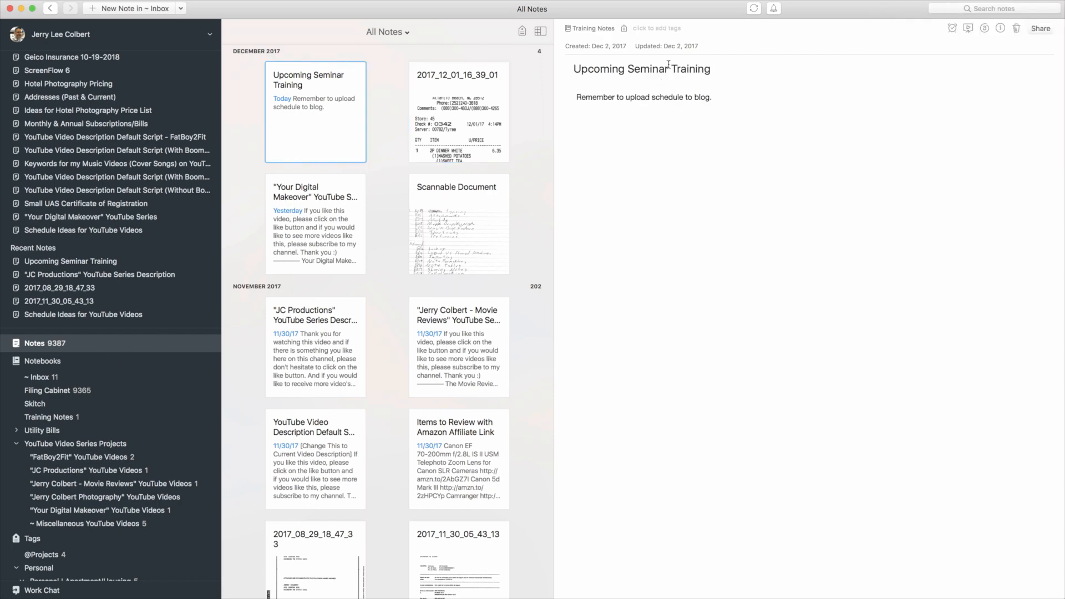
left_click(660, 28)
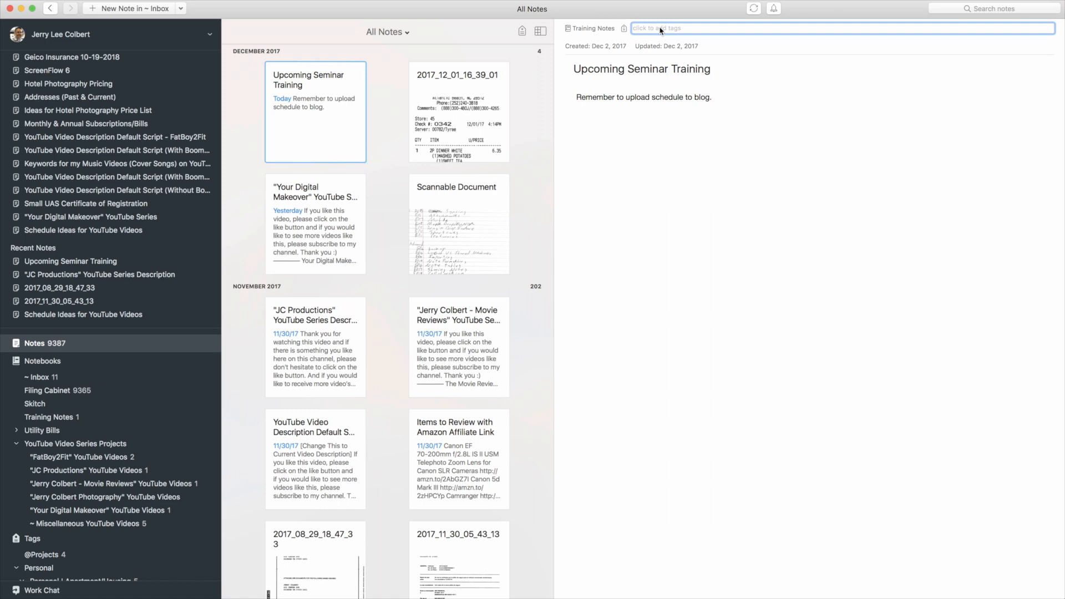
type("Sem")
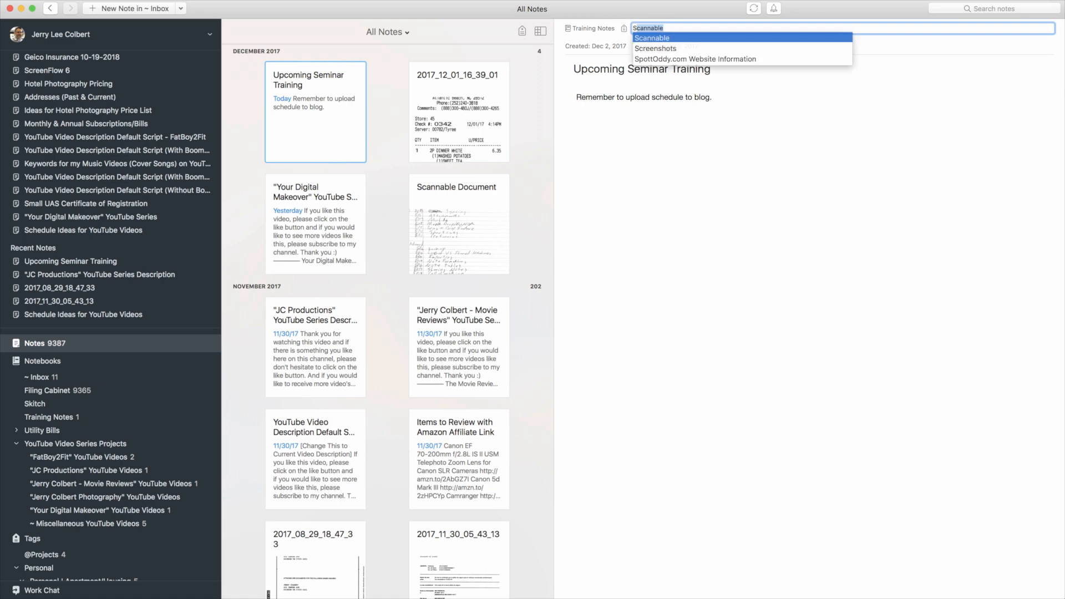
type("inar")
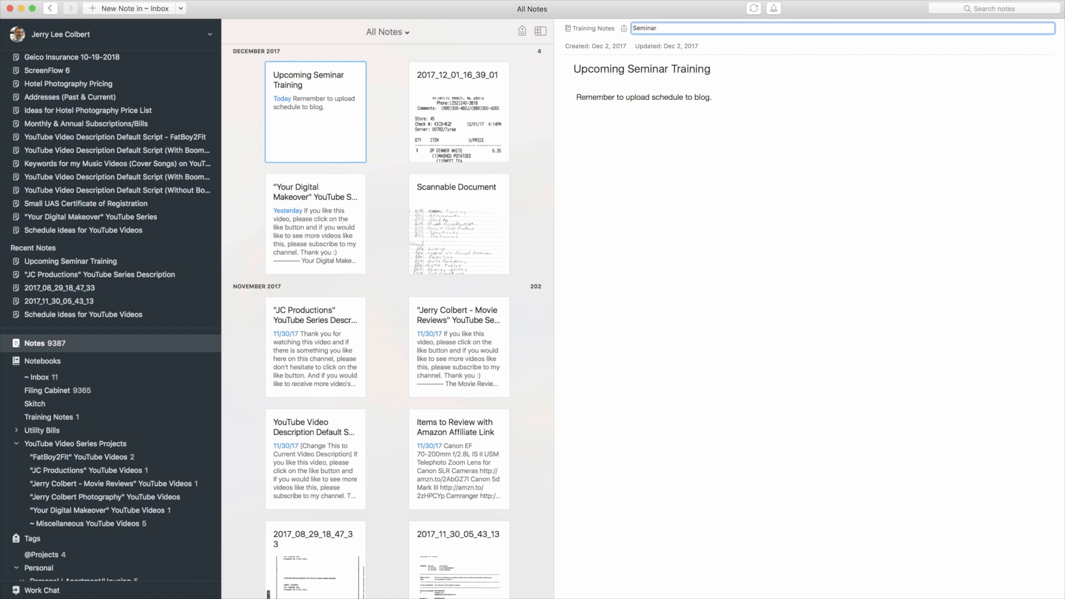
key("Return")
left_click(461, 155)
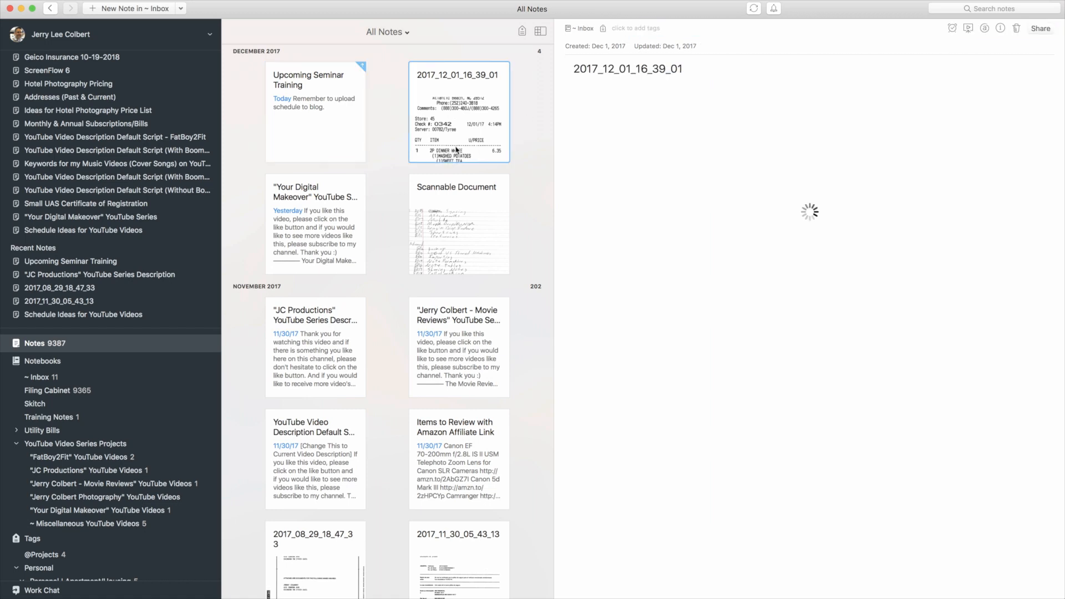
left_click(315, 130)
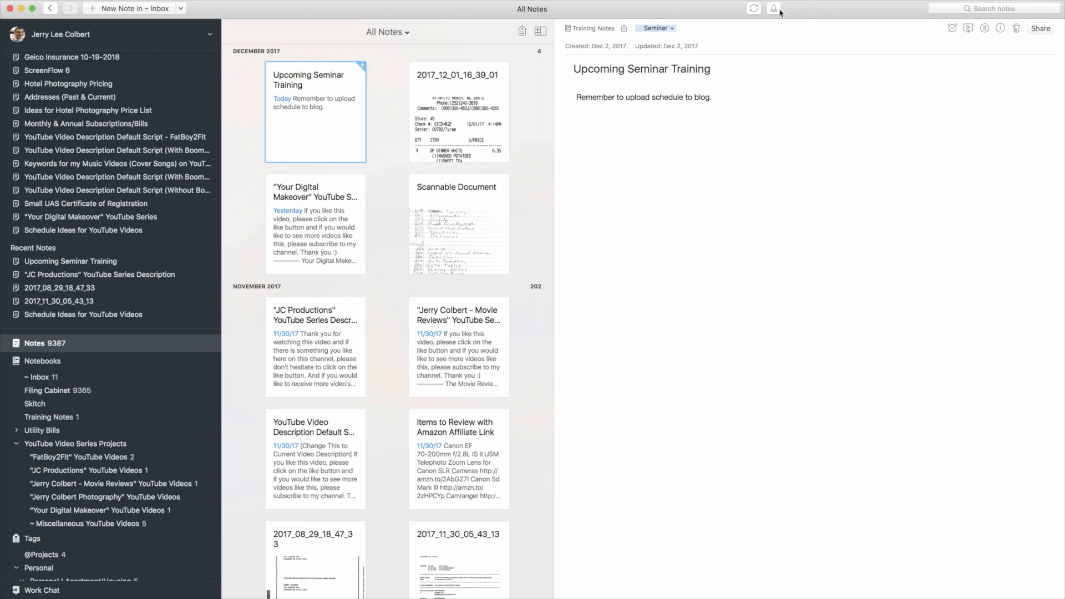
left_click(754, 11)
Search all notes for "sem" and filter to the notes tagged Seminar
left_click(990, 9)
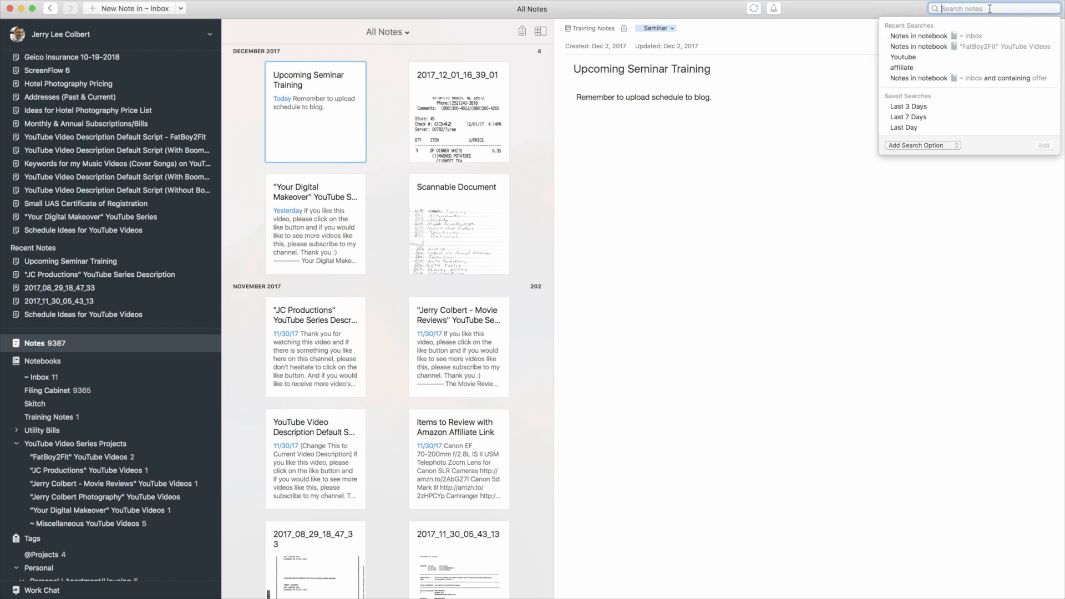
type("smin")
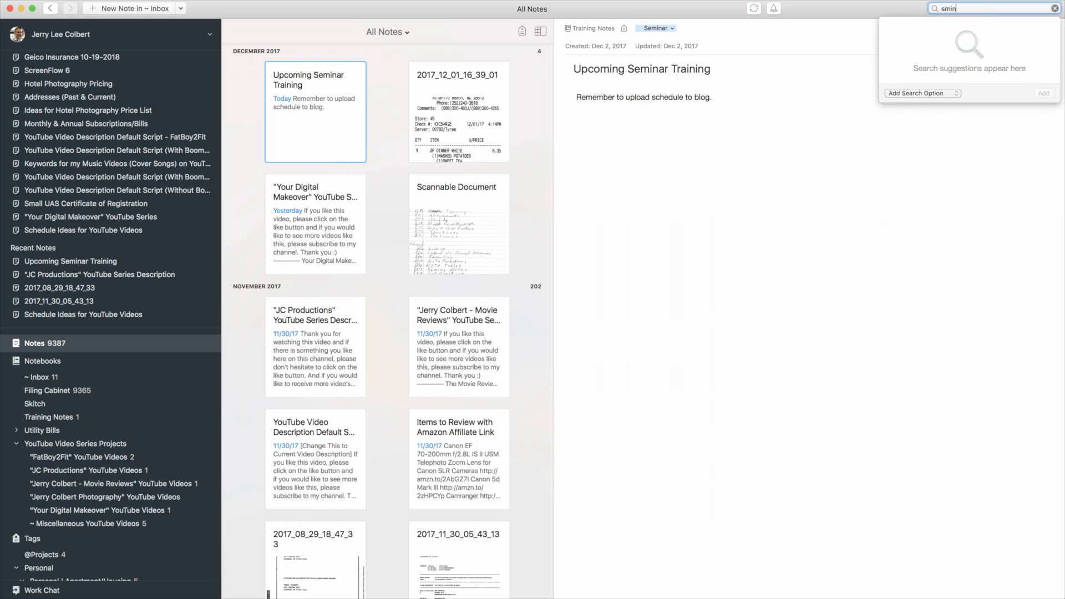
key("BackSpace")
key("BackSpace")
key("BackSpace")
type("em")
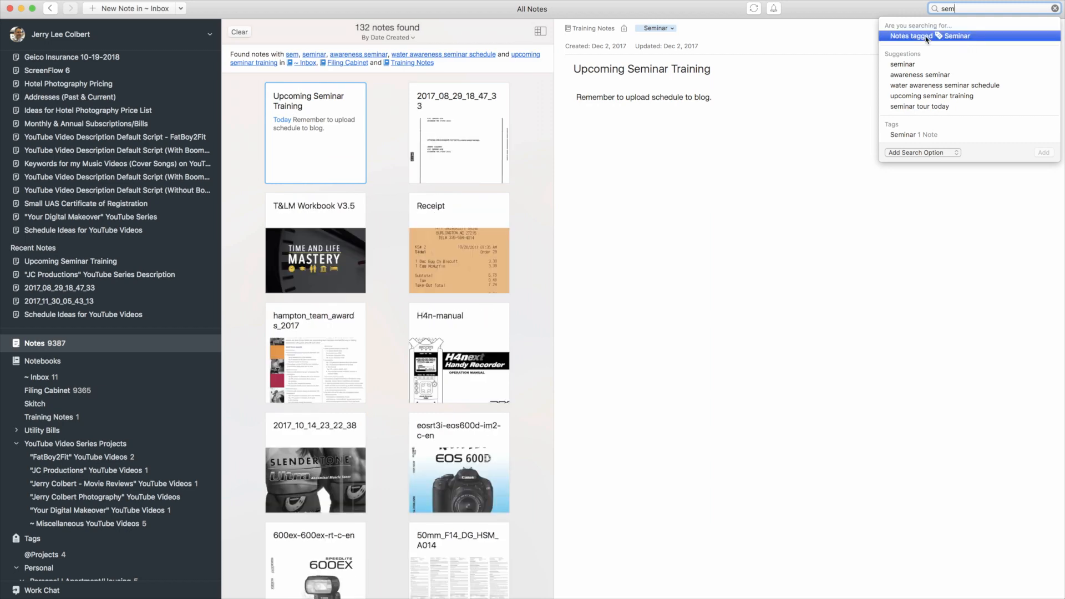
left_click(926, 36)
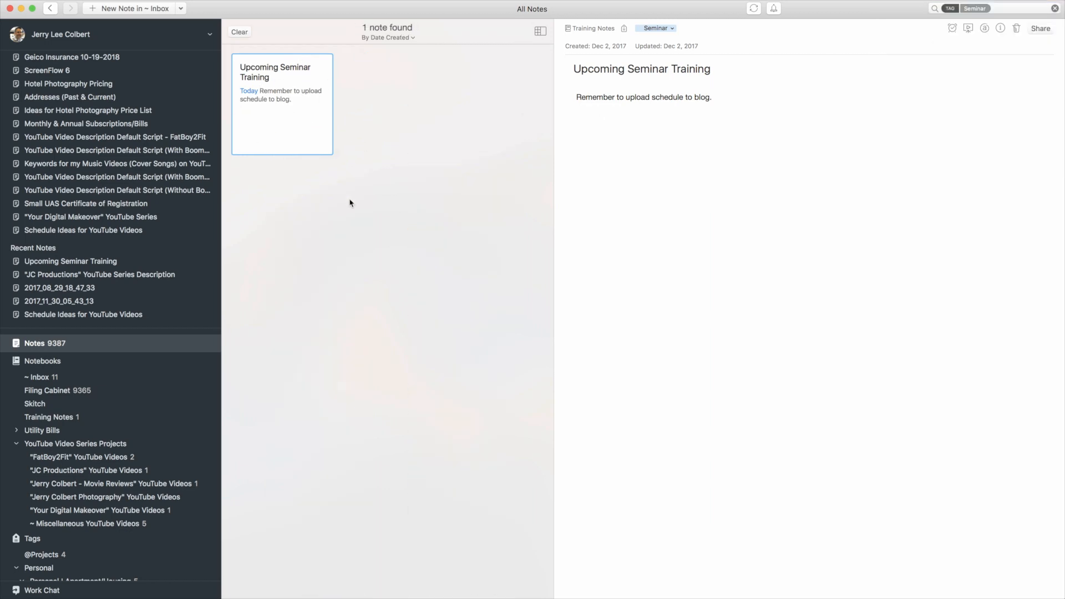
Create a second note in the Training Notes notebook titled "Trip to Cancun Seminar"
left_click(61, 420)
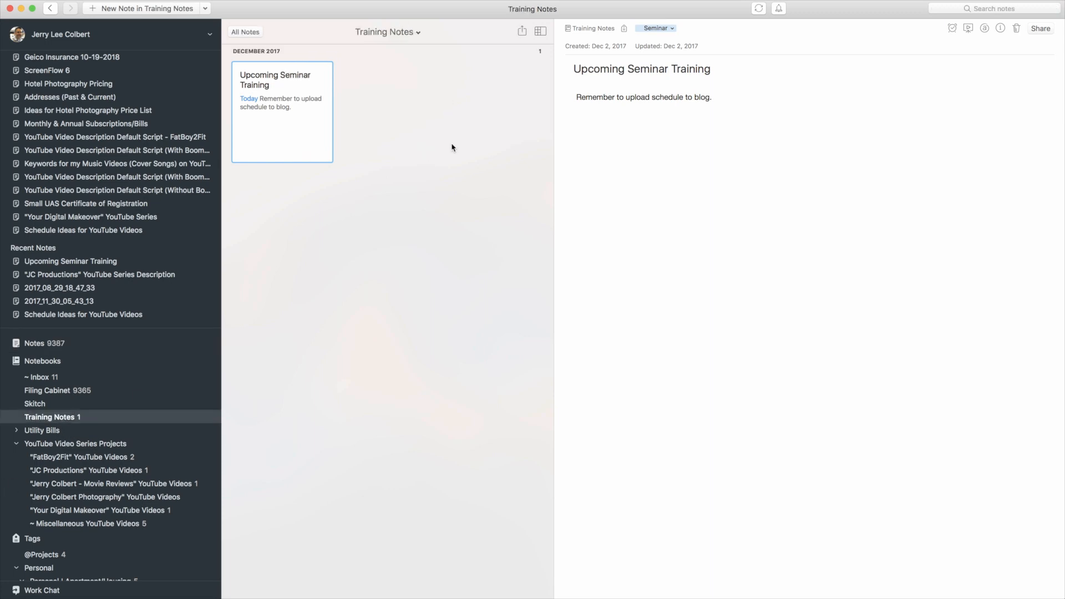
left_click(133, 10)
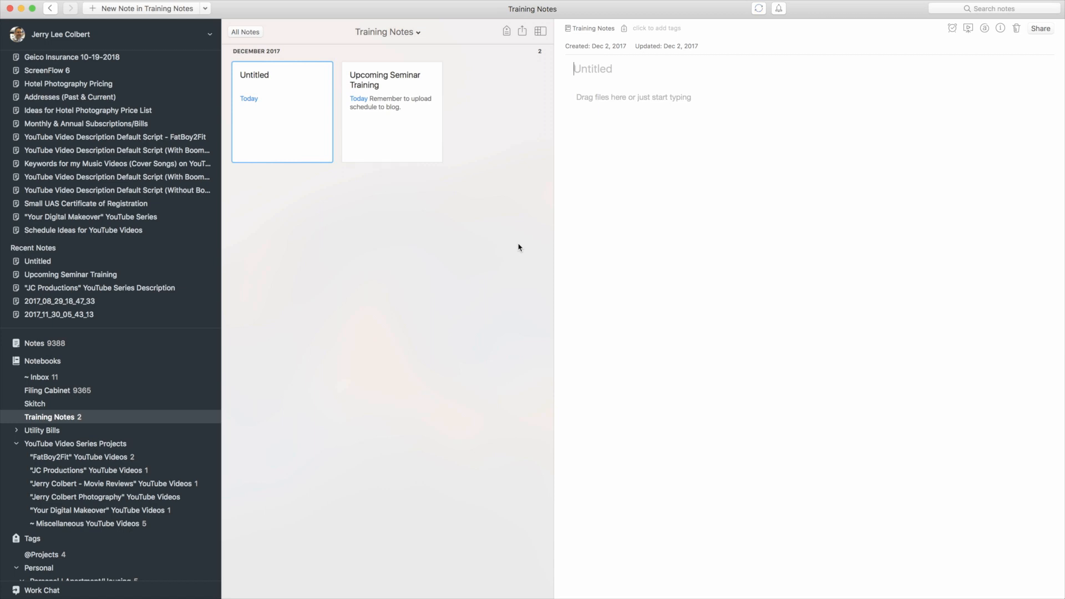
type("Trip to Cancun Seminar")
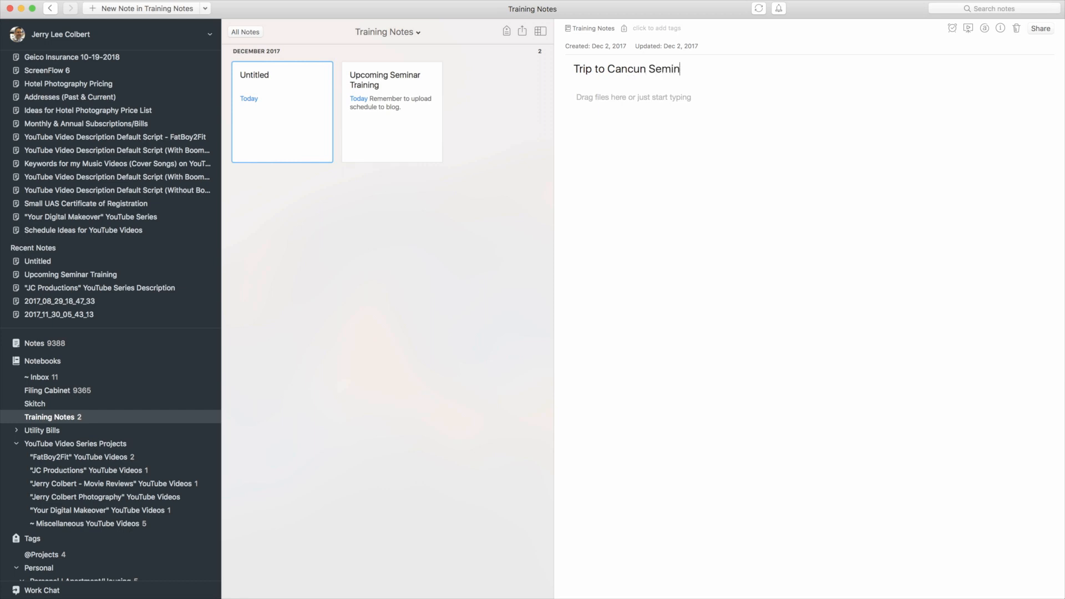
Write the Cancun note's body as four lines: "Schedule flight", "Rent Car", "Stay away from locals" and "etc."
left_click(643, 106)
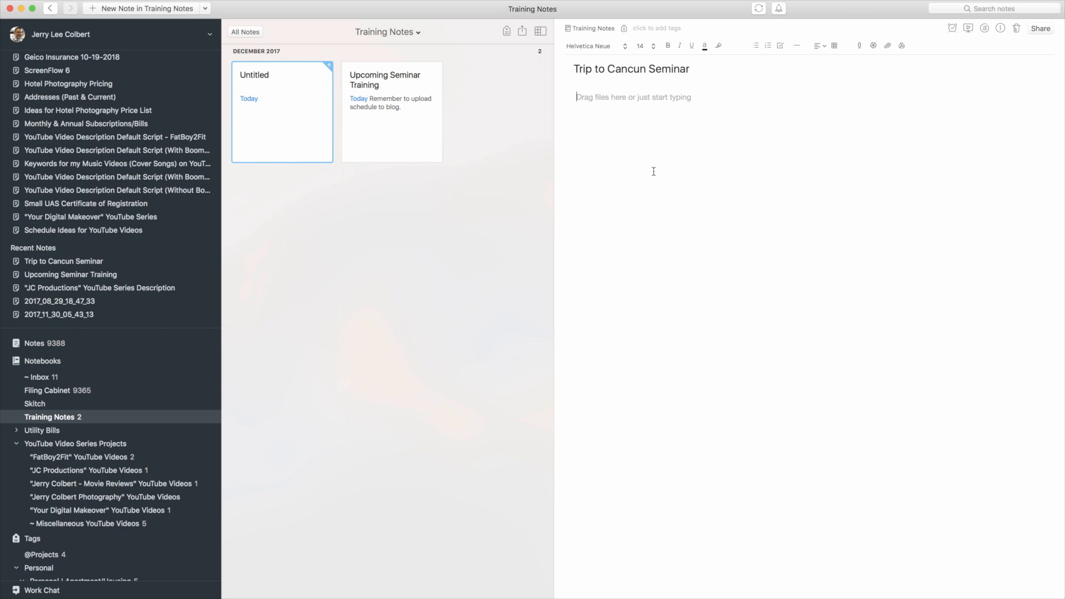
type("Sched")
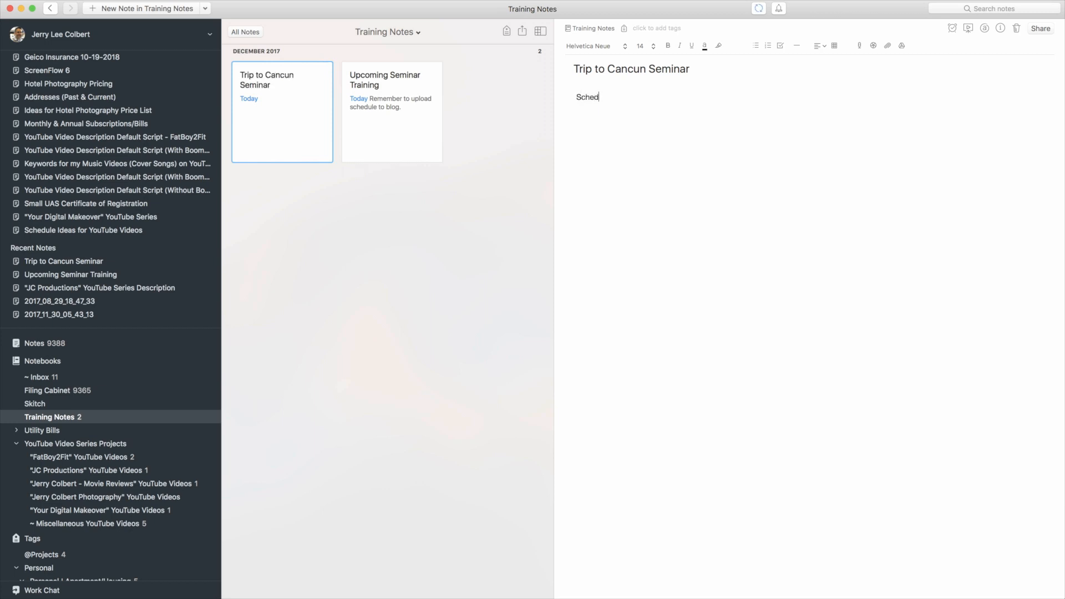
type("ule flight ")
type("Rent Ca")
type("r")
key("Return")
type("Stay awy")
key("BackSpace")
type("ay from ")
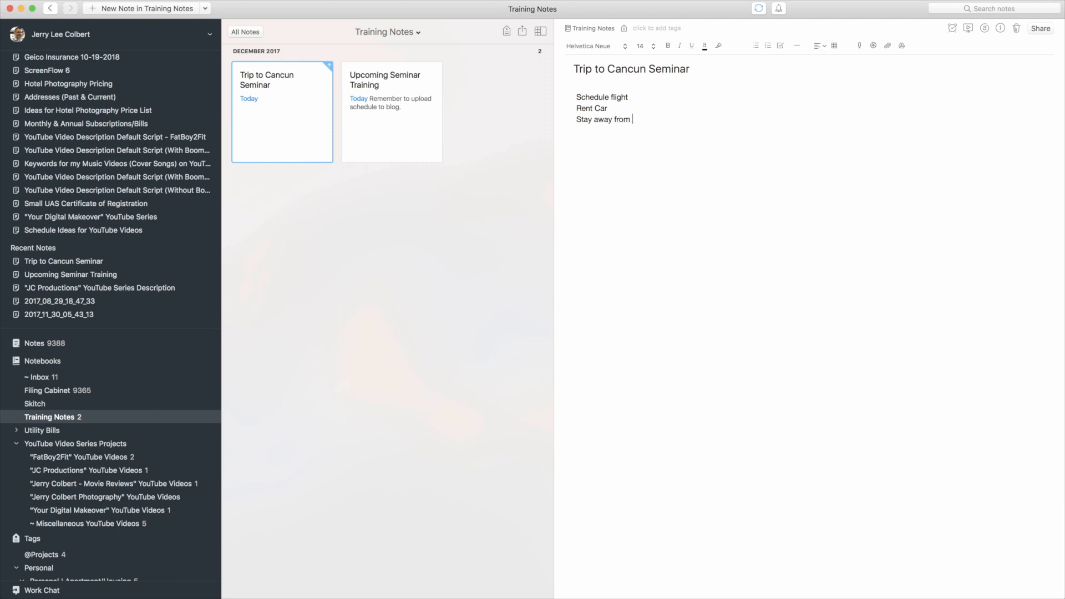
type("locals")
key("Return")
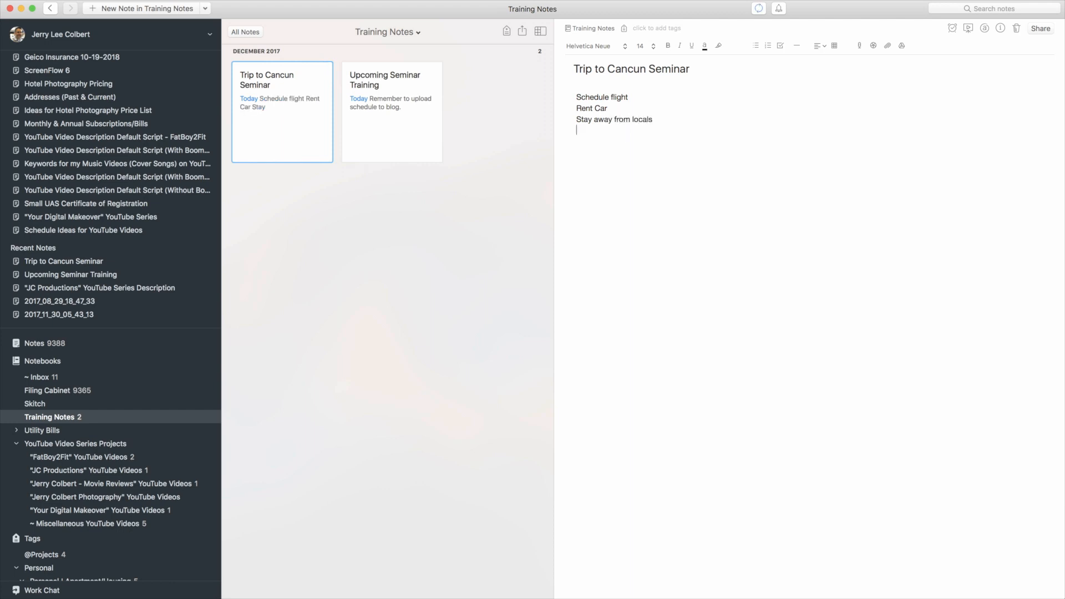
type("etc.")
Tag the Trip to Cancun Seminar note with "Seminar" and check the tag on both notes in the notebook
left_click(653, 29)
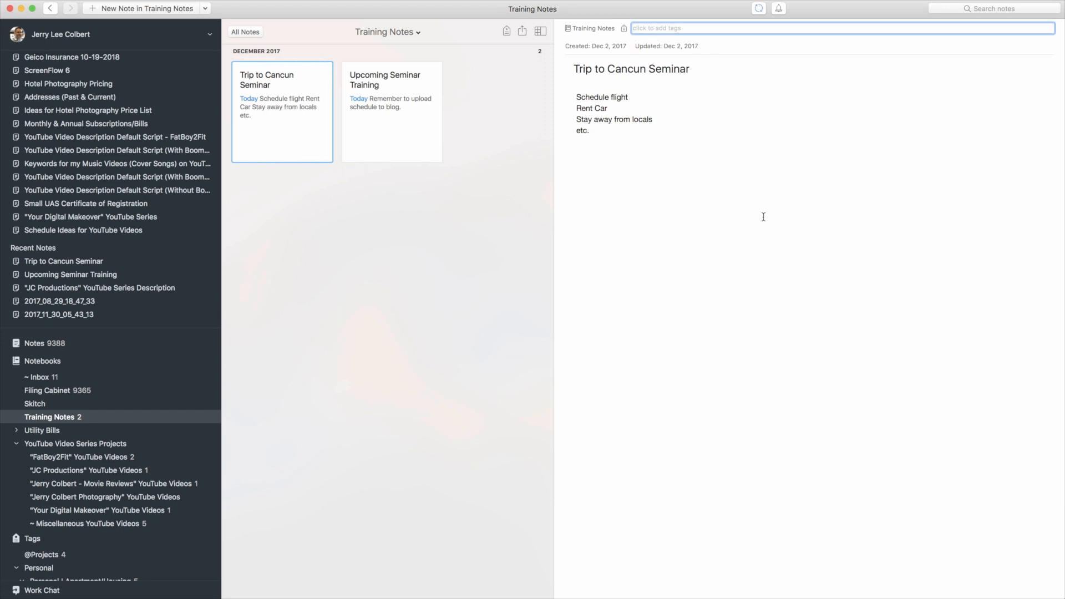
type("Seminar")
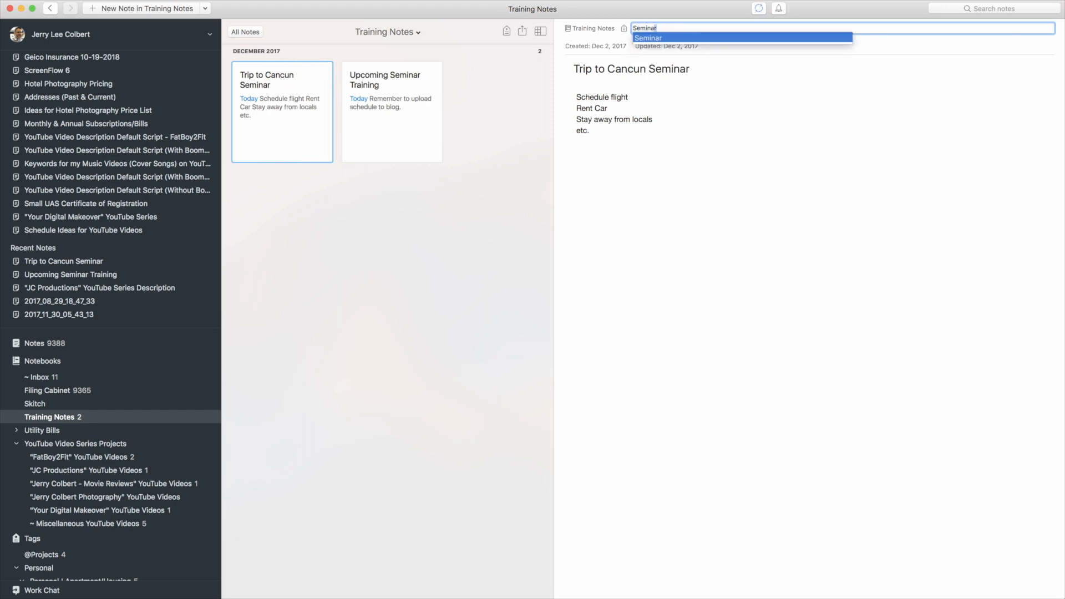
key("Return")
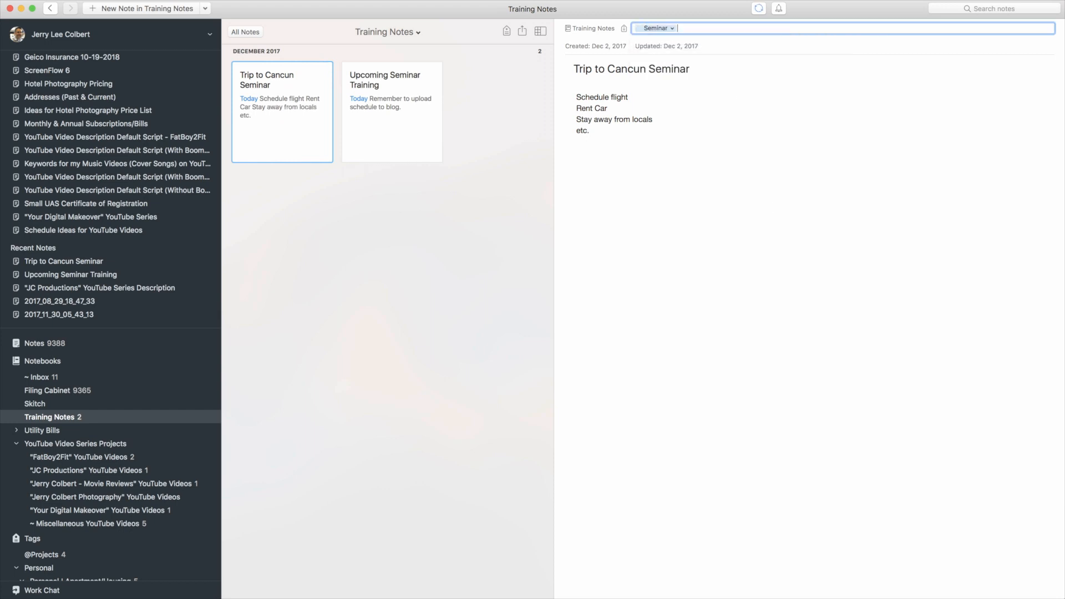
left_click(420, 140)
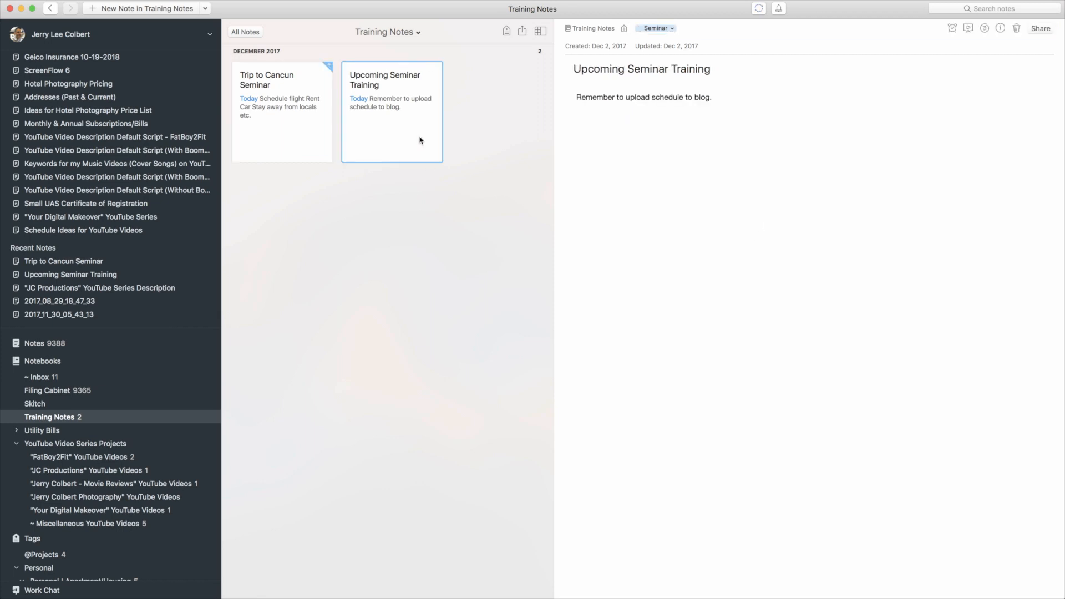
left_click(286, 127)
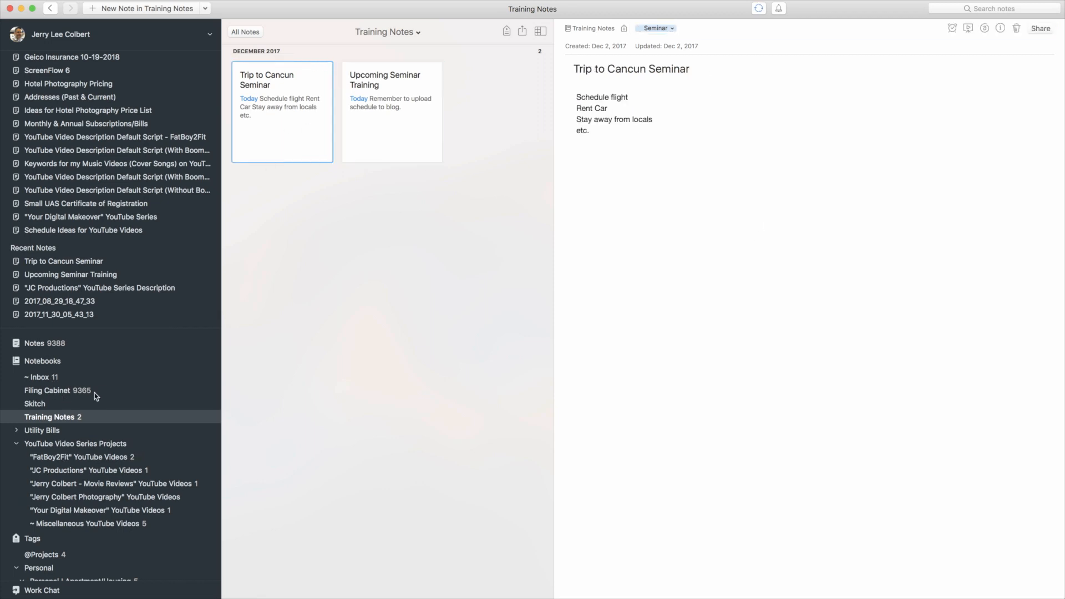
Search all notes for "seminar", filter to the notes tagged Seminar, and view both matching notes
left_click(55, 343)
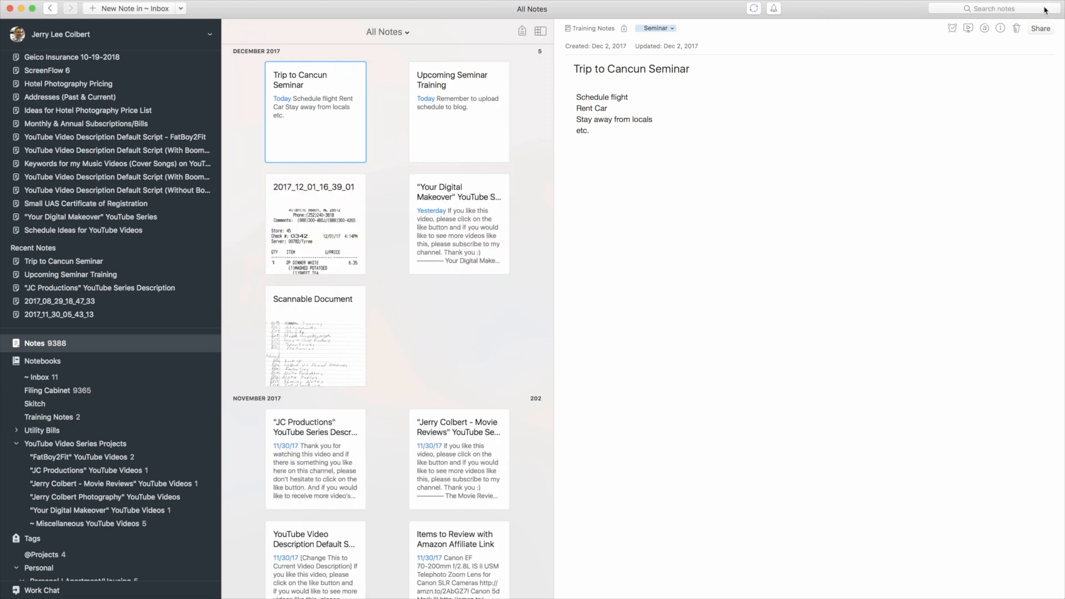
left_click(1013, 8)
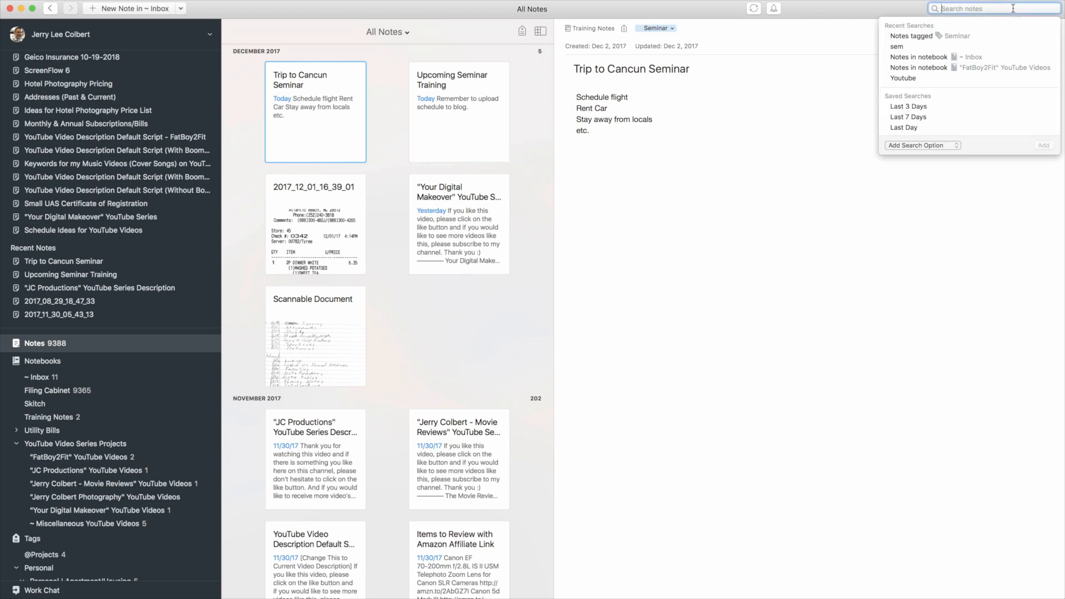
type("seminar")
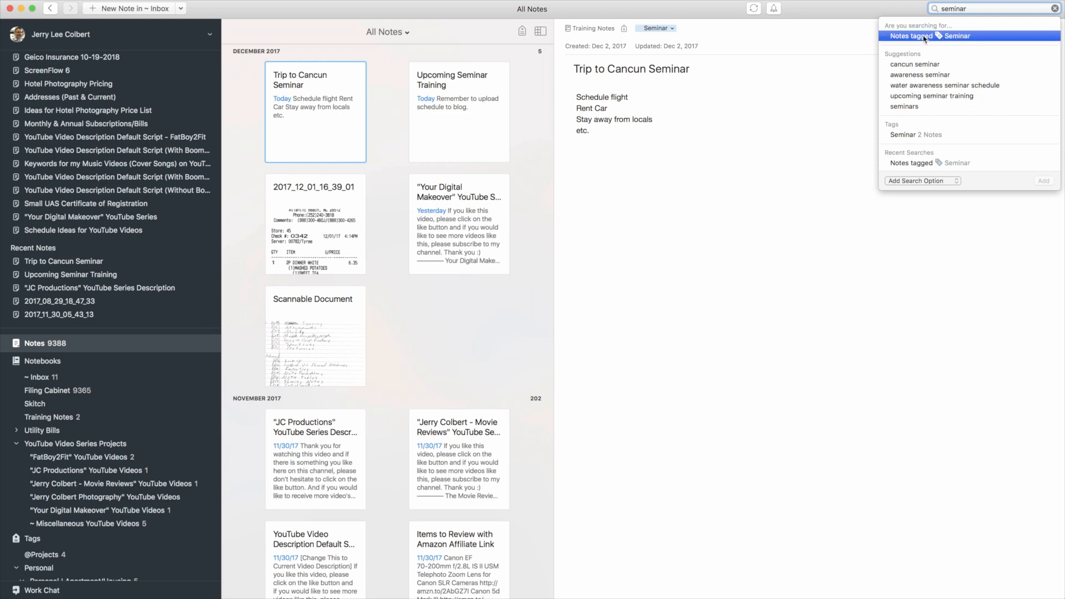
left_click(925, 37)
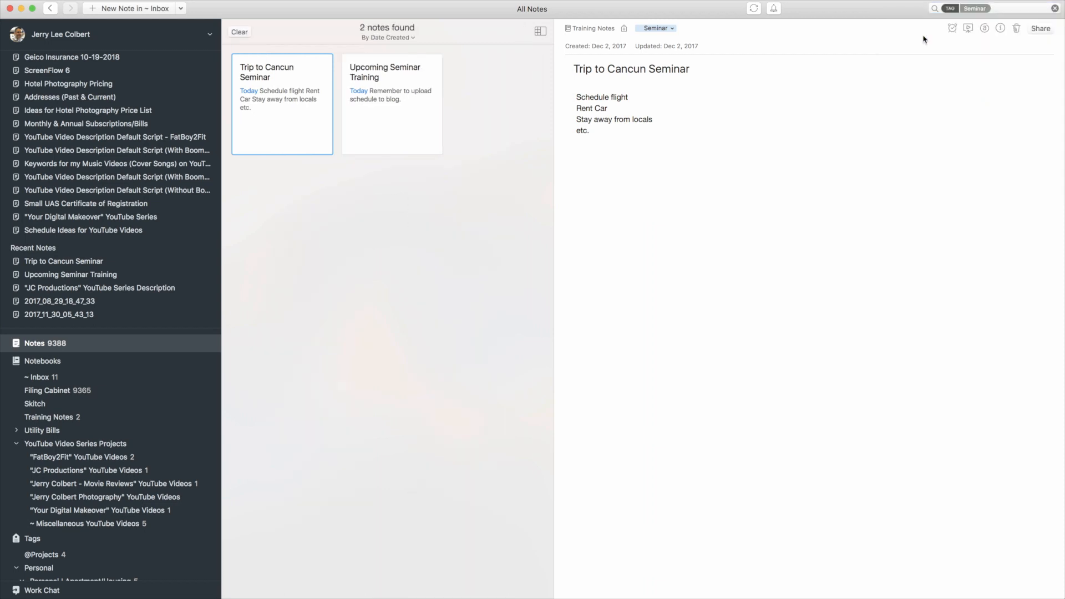
left_click(382, 101)
left_click(292, 97)
left_click(411, 97)
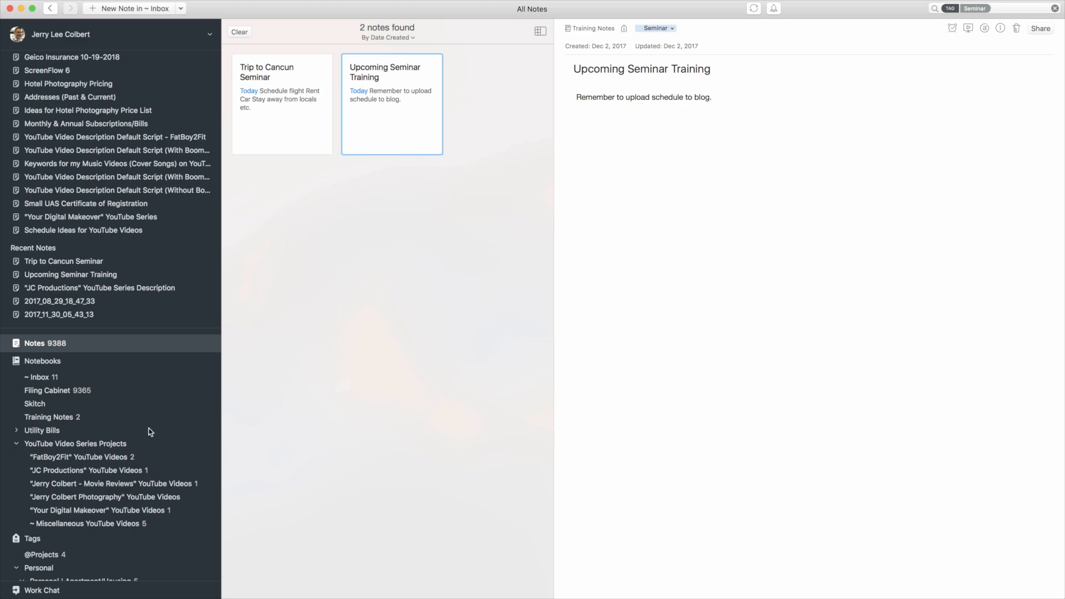
Look through the full list of notebooks and tags, including the nested Personal tags and the Seminar tag
scroll(148, 428, "down", 5)
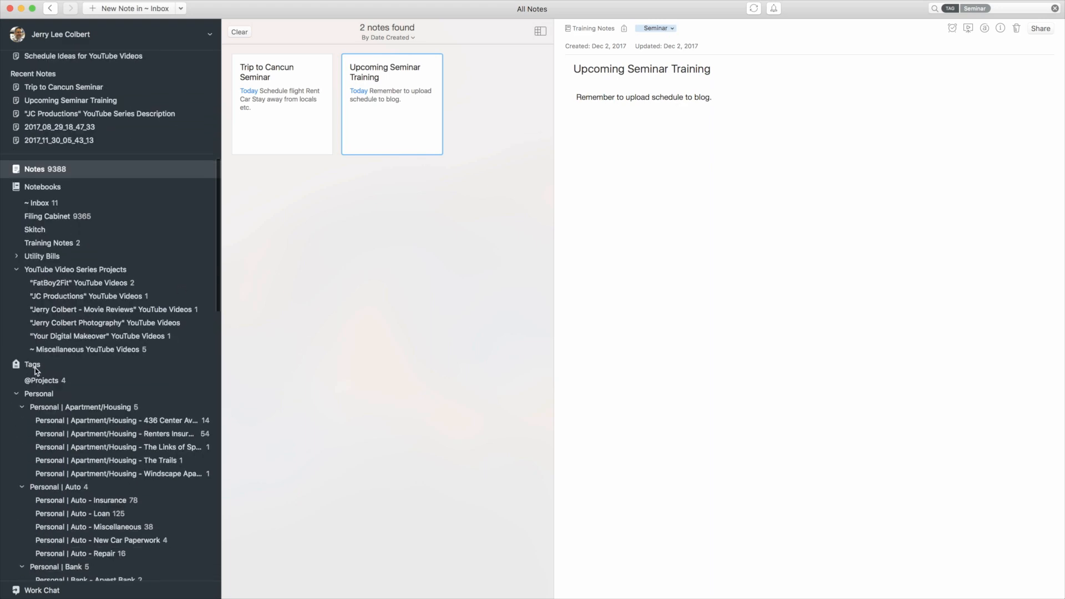
scroll(73, 387, "down", 20)
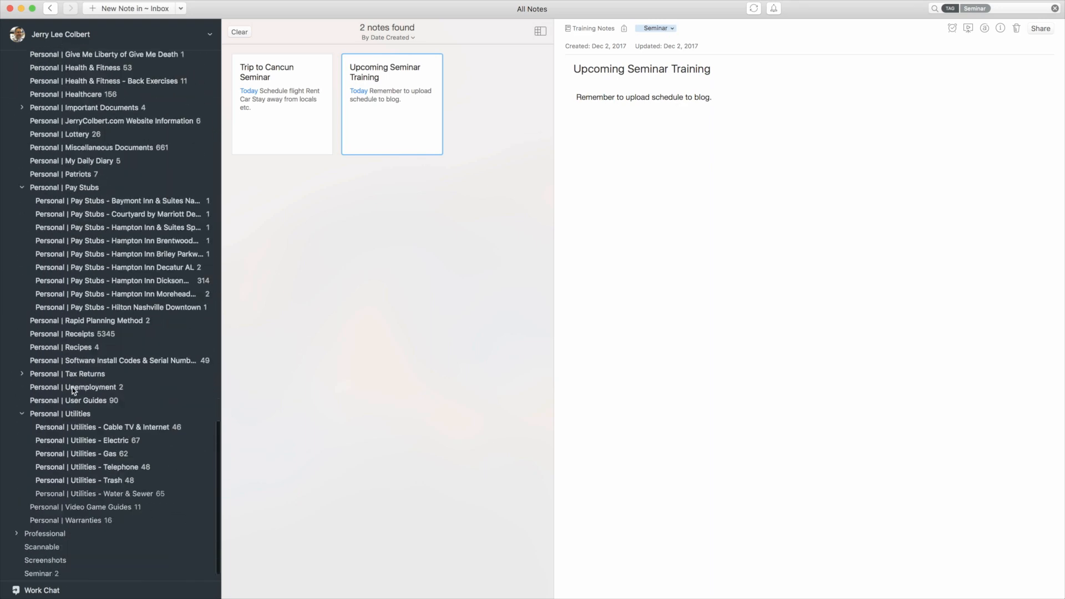
scroll(72, 387, "up", 20)
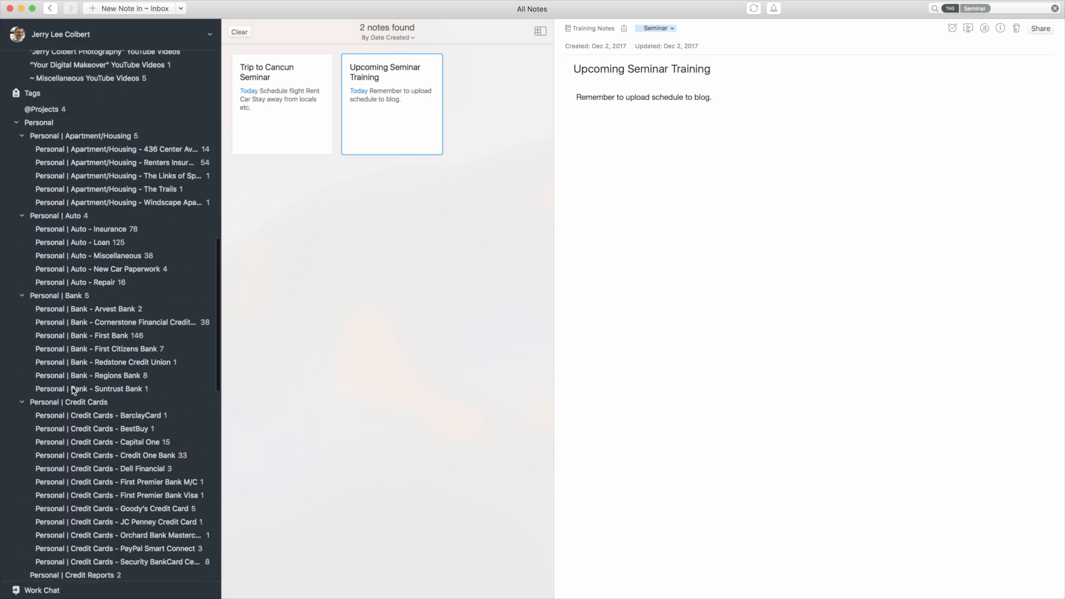
scroll(72, 387, "down", 3)
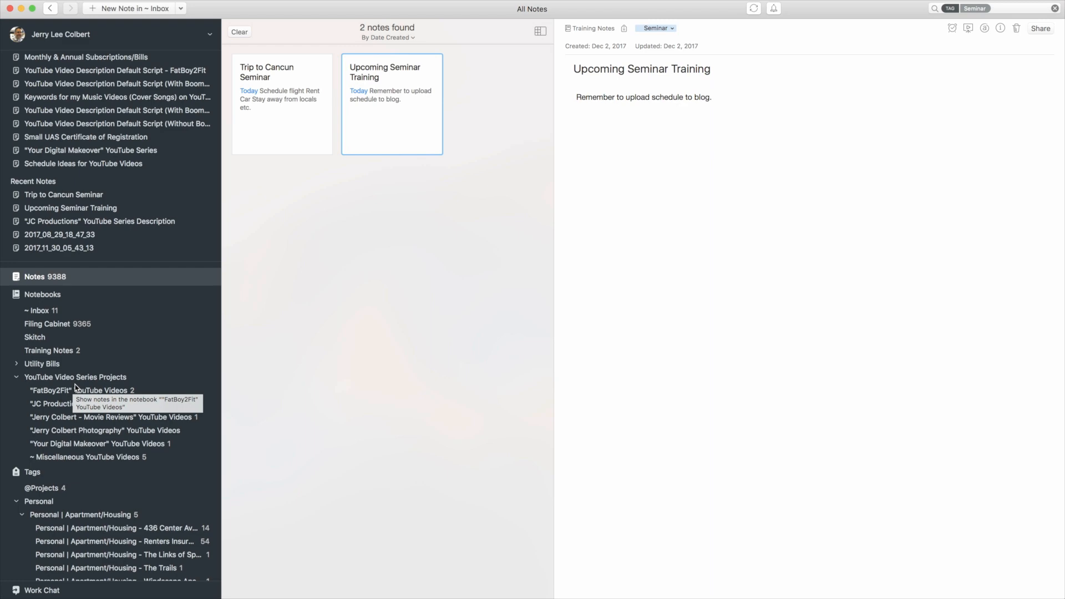
scroll(82, 383, "down", 15)
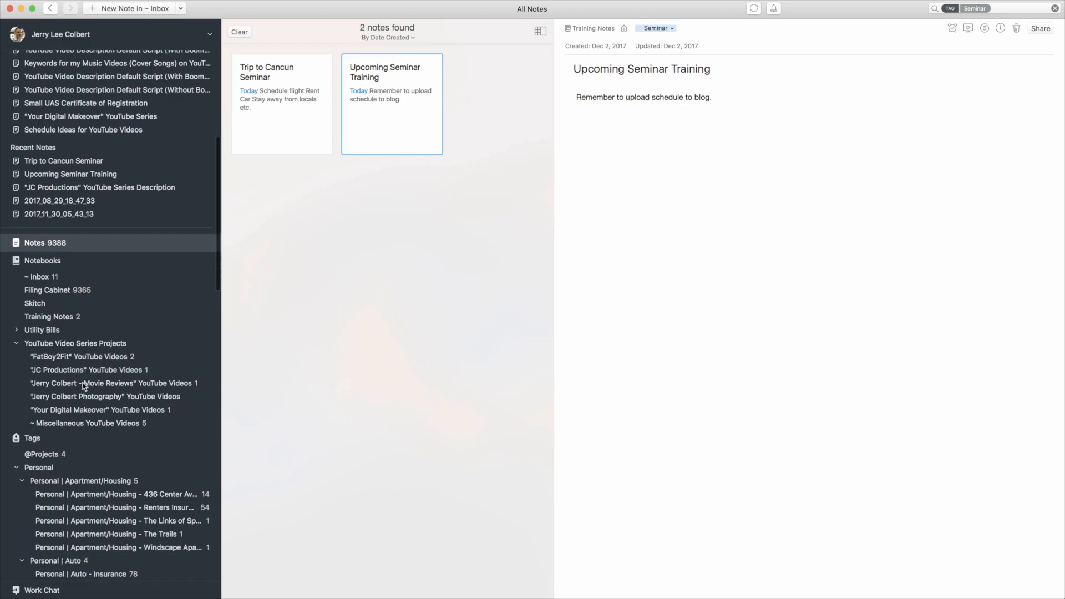
scroll(85, 381, "down", 20)
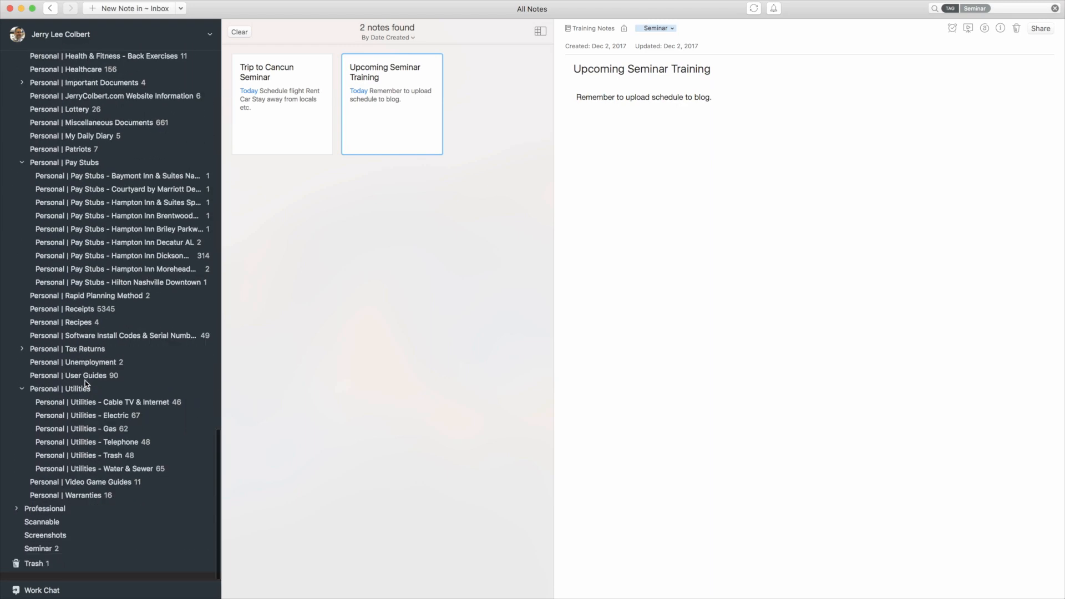
scroll(85, 380, "up", 10)
scroll(84, 381, "up", 15)
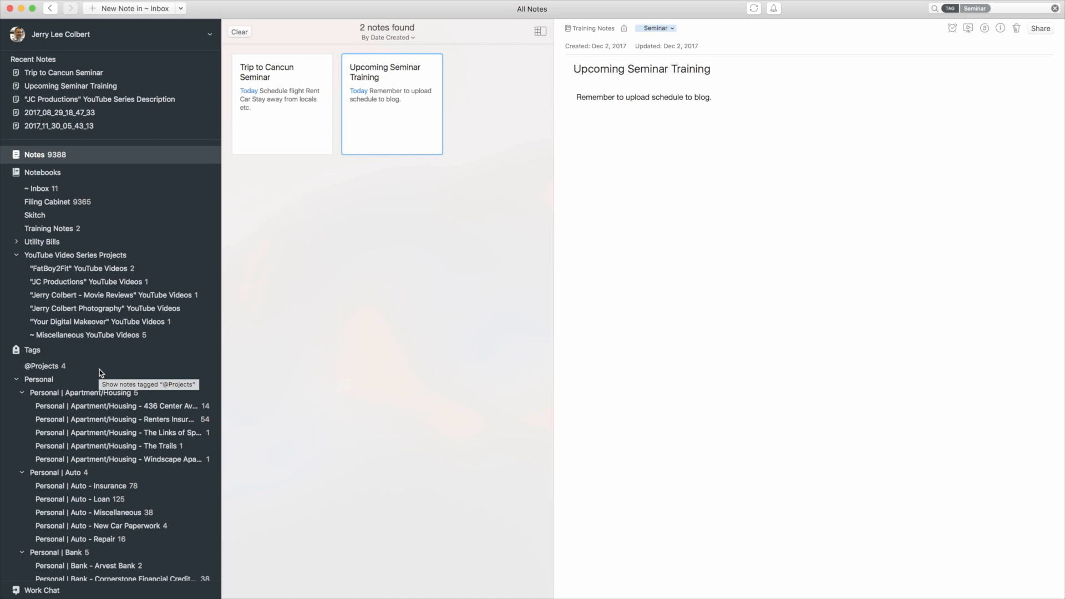
scroll(99, 369, "up", 5)
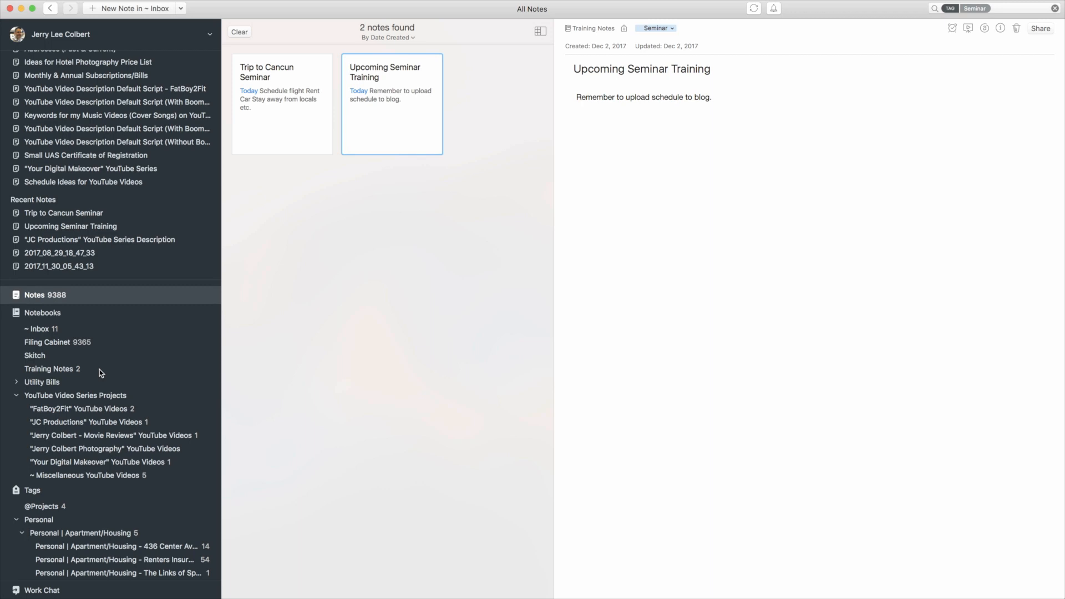
Open the overview of all tags, and collapse and expand the subtags of the Personal tag
left_click(37, 491)
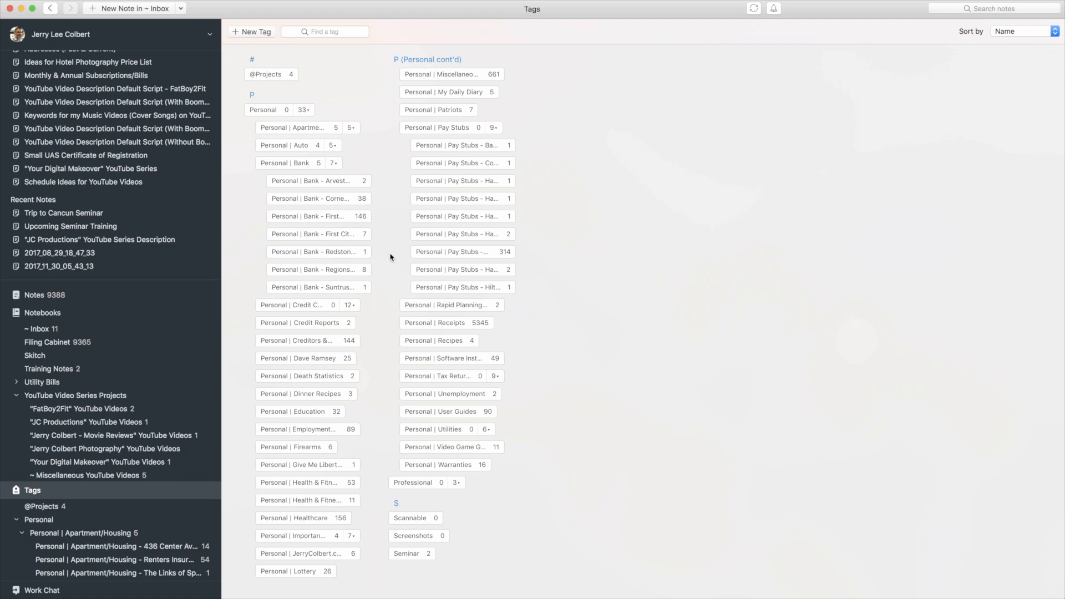
left_click(308, 111)
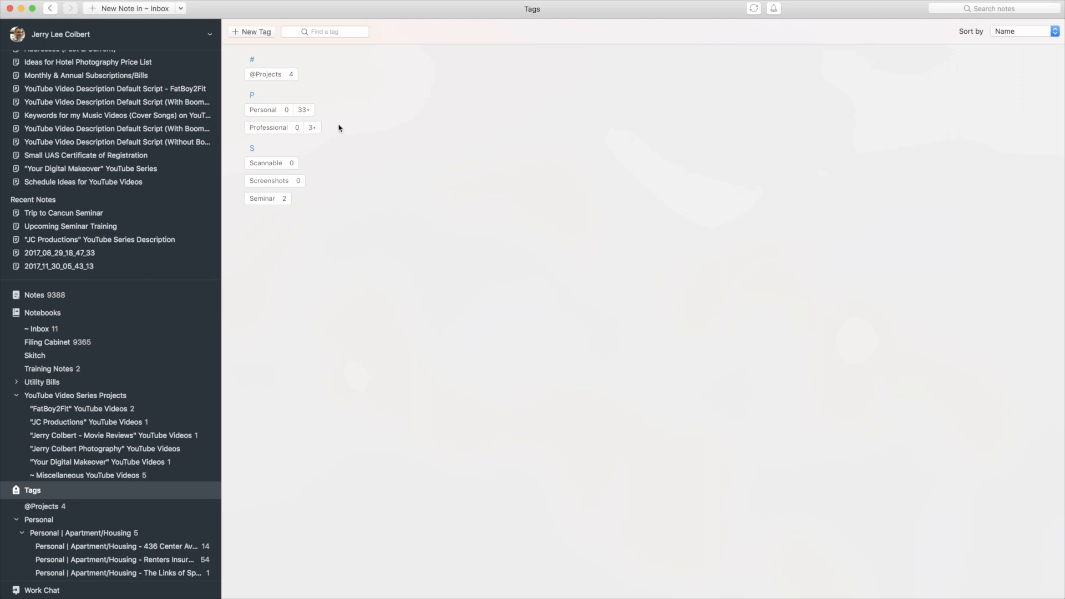
left_click(308, 112)
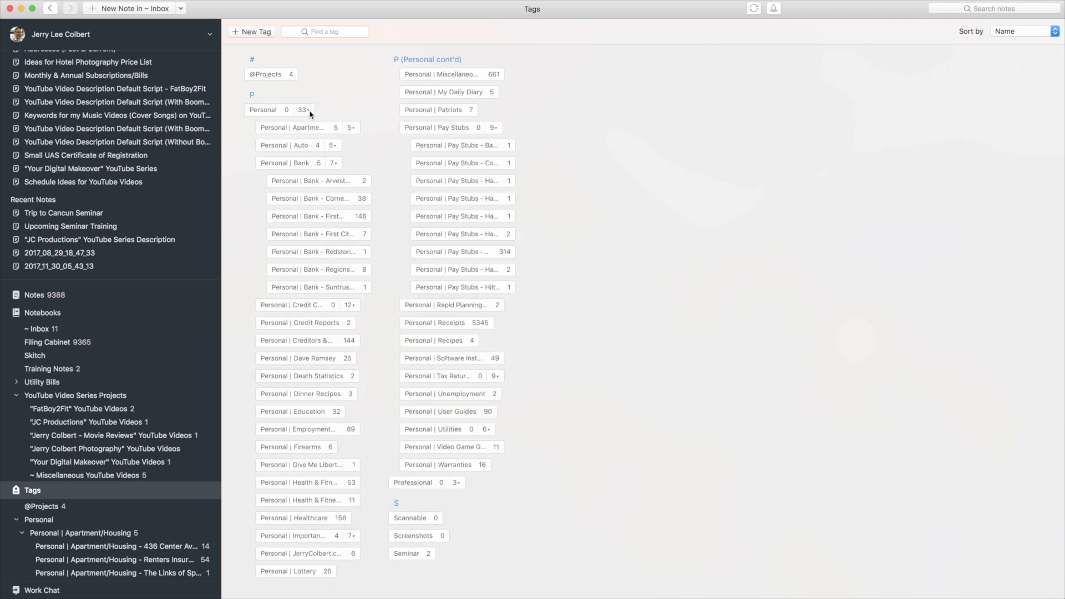
left_click(309, 112)
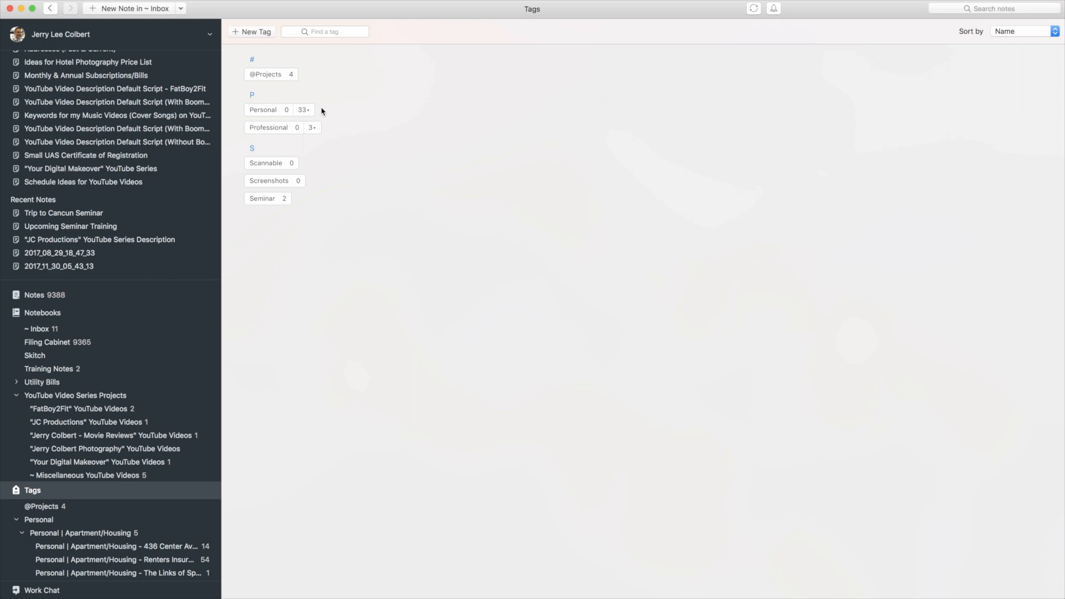
left_click(307, 110)
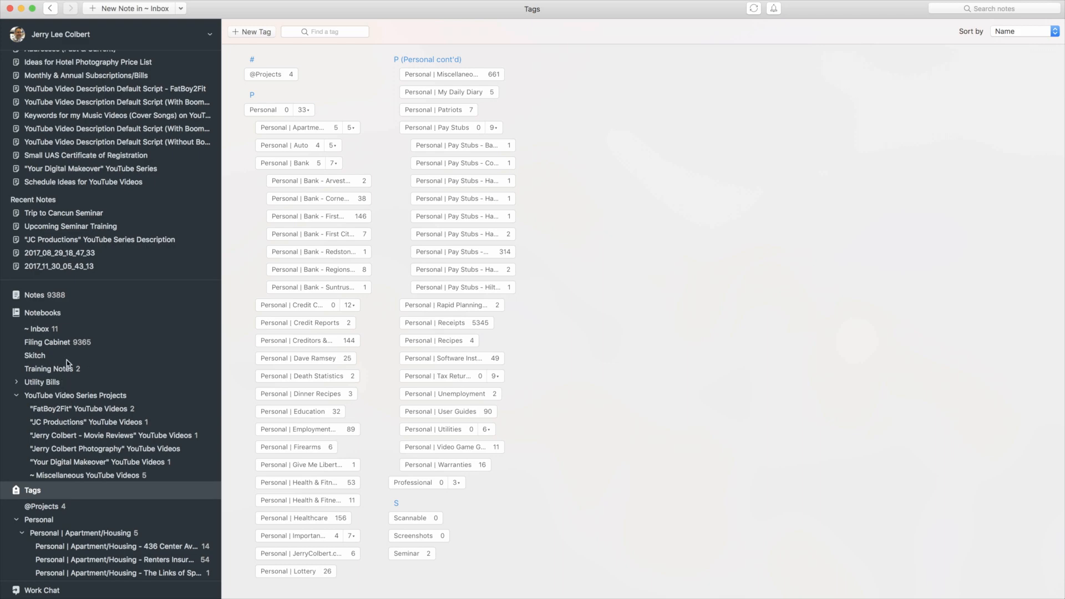
Open the ~ Inbox notebook and tag the receipt note 2017_12_01_16_39_01 with "Personal | Receipts"
left_click(45, 329)
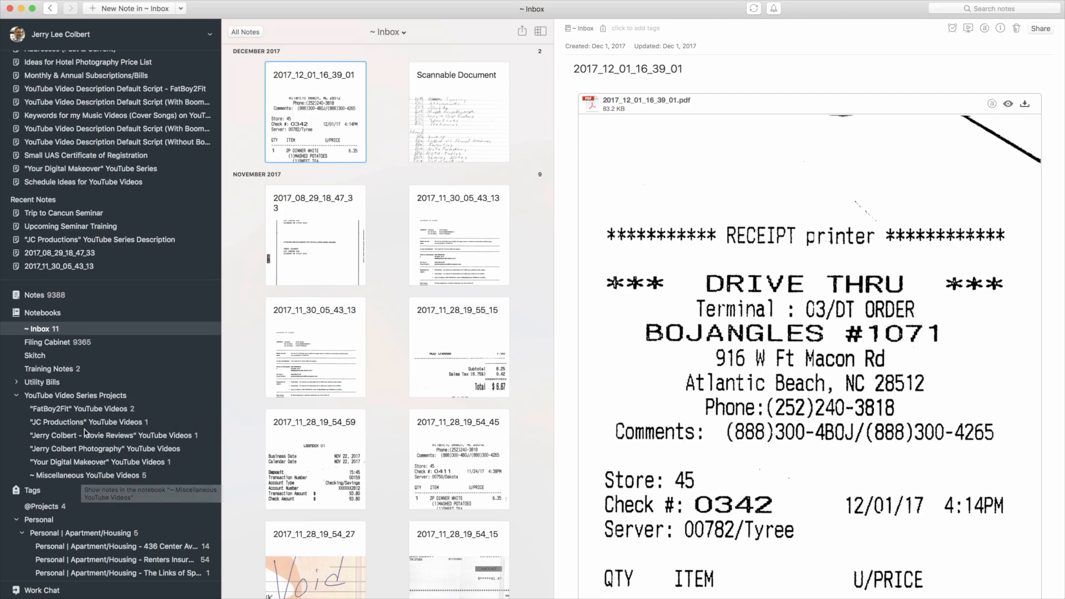
scroll(392, 114, "down", 1)
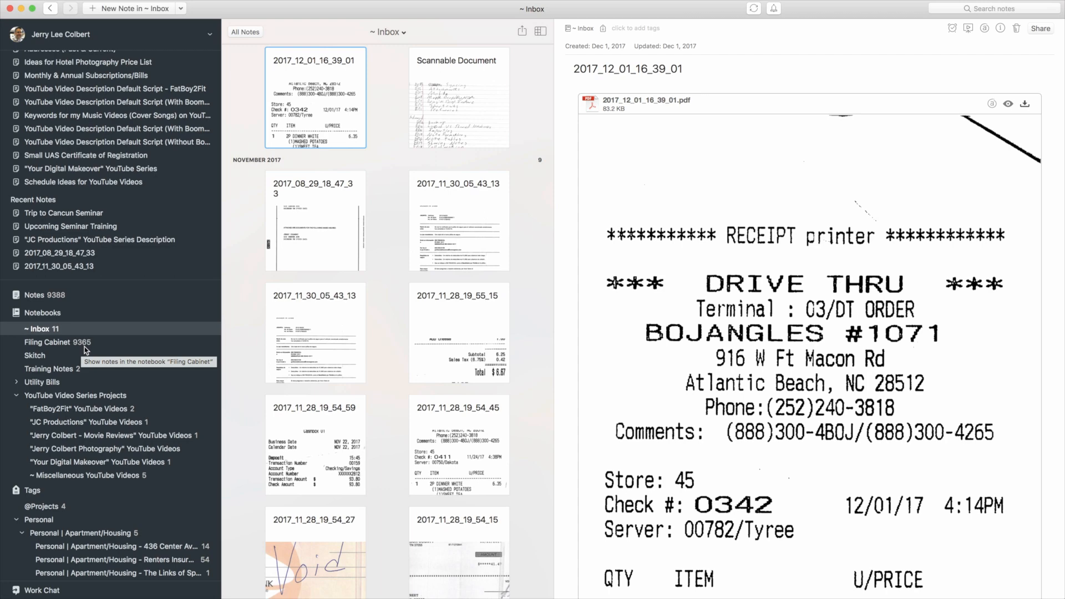
scroll(374, 313, "up", 1)
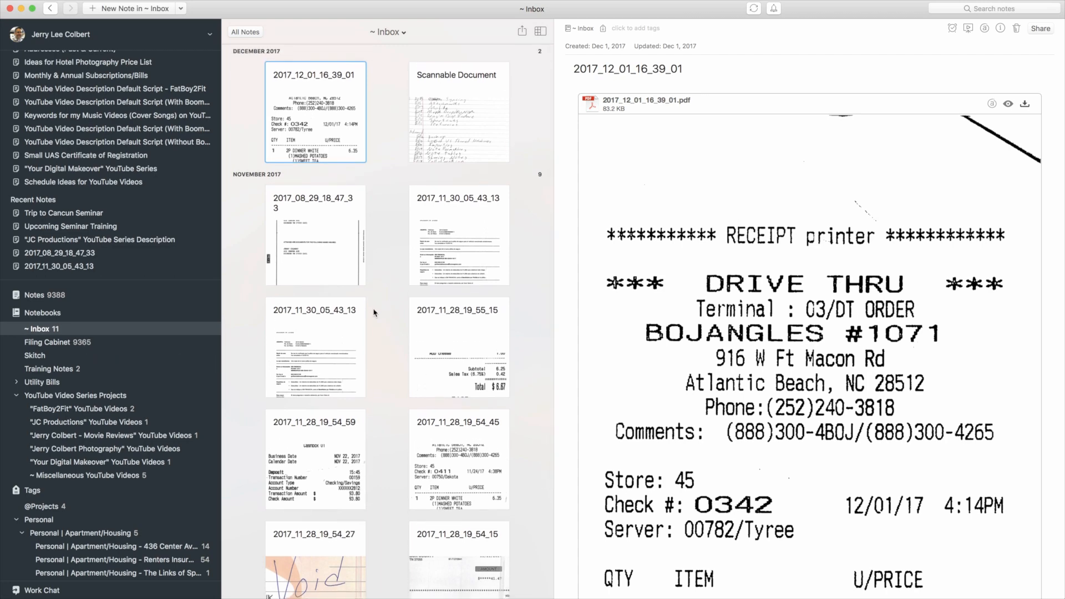
left_click(641, 29)
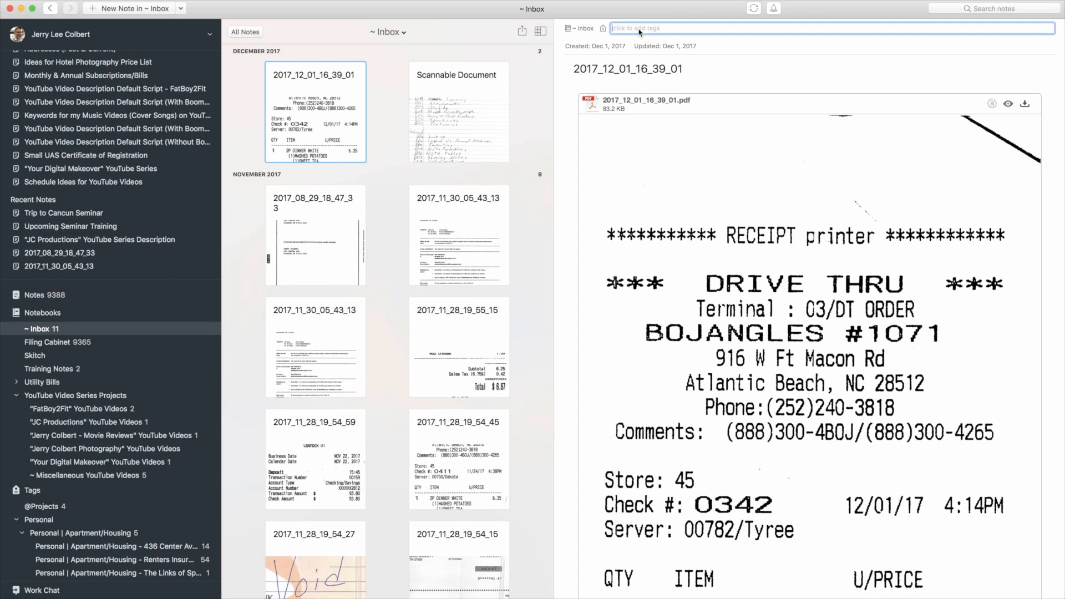
type("Personal")
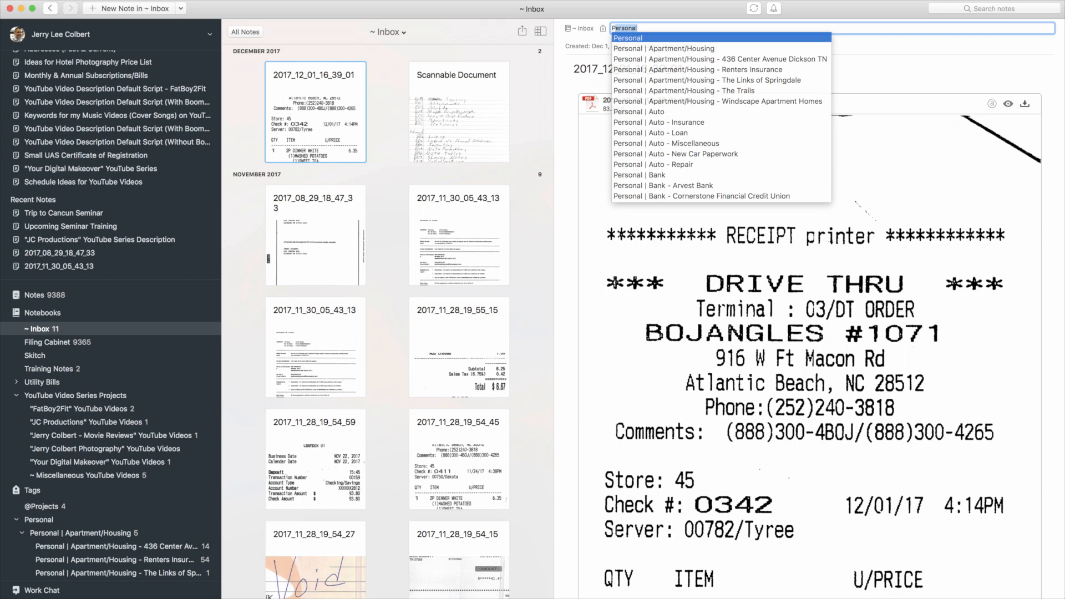
key("Down")
key("Down")
key("Down")
key("Down")
key("Down")
key("Down")
key("Down")
key("Down")
key("Down")
key("Down")
key("Down")
key("Down")
key("Down")
key("Down")
key("Down")
key("Down")
key("Down")
key("Down")
key("Down")
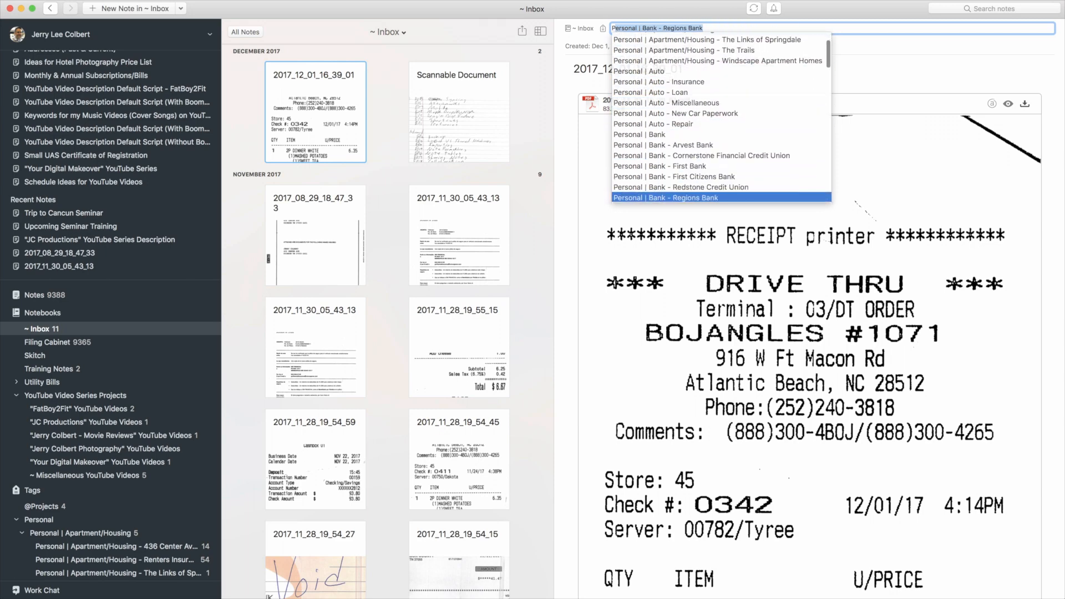
key("Down")
key("Down")
key("Down")
key("Down")
key("Down")
key("Down")
key("Down")
key("Down")
key("Down")
key("Down")
key("Down")
key("Down")
key("Down")
key("Down")
key("Down")
key("Down")
key("Down")
key("Down")
key("Down")
key("Down")
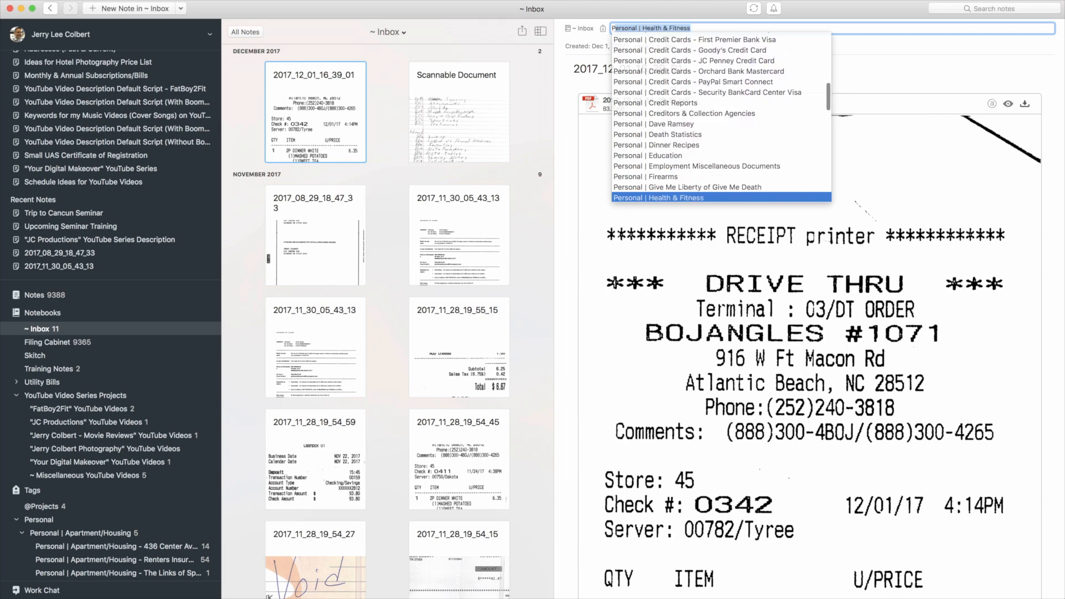
key("Down")
key("Down")
key("Down")
key("Down")
key("Down")
key("Down")
key("Down")
key("Down")
key("Down")
key("Down")
key("Down")
key("Down")
key("Down")
key("Down")
key("Down")
key("Down")
key("Down")
key("Down")
key("Down")
key("Down")
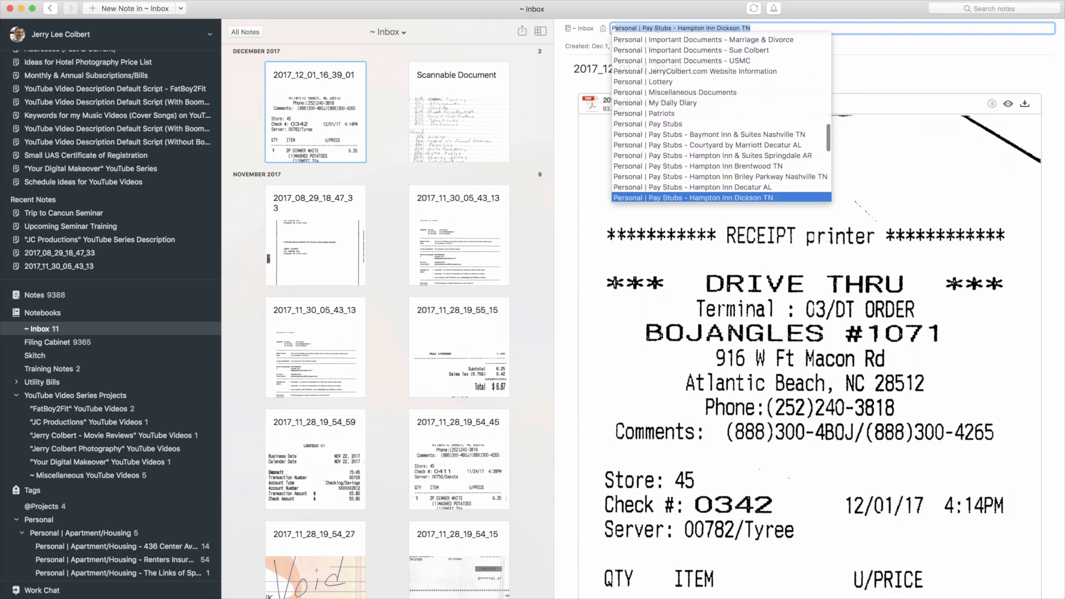
key("Down")
key("Down")
key("Down")
key("Down")
key("Down")
key("Down")
key("Down")
key("Down")
key("Down")
key("Down")
key("Up")
key("Up")
key("Up")
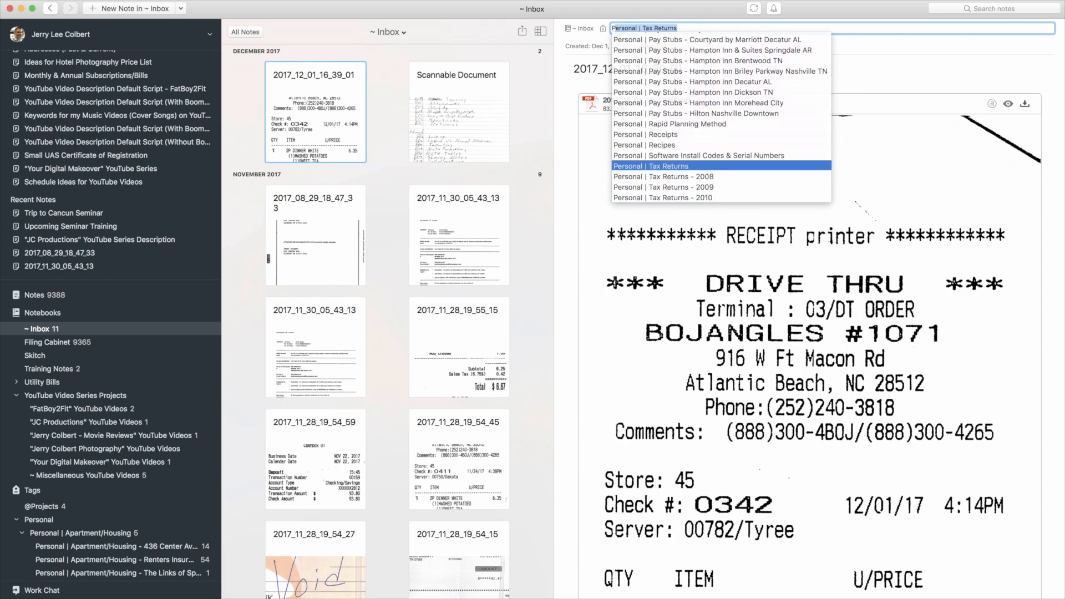
key("Up")
key("Up")
key("Up")
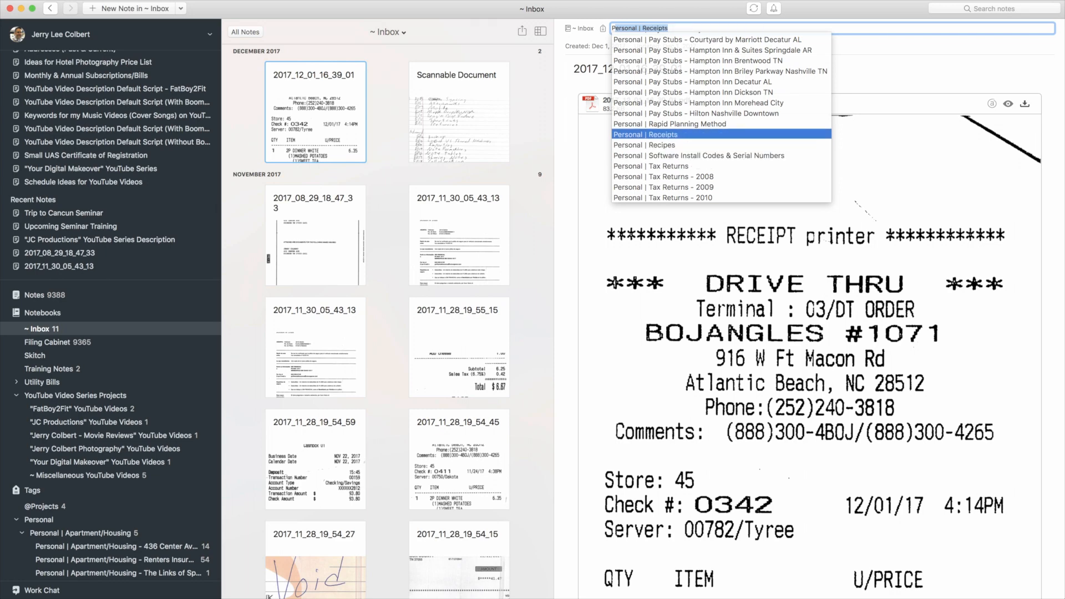
key("Return")
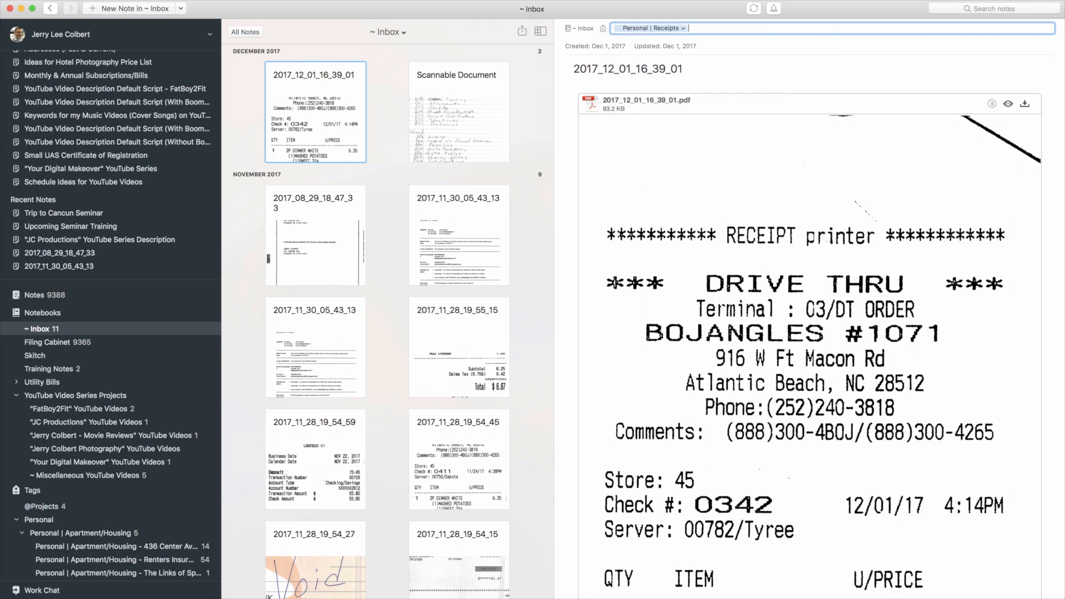
Tag the Scannable Document note with the main photography business tag, without any subcategory
left_click(450, 107)
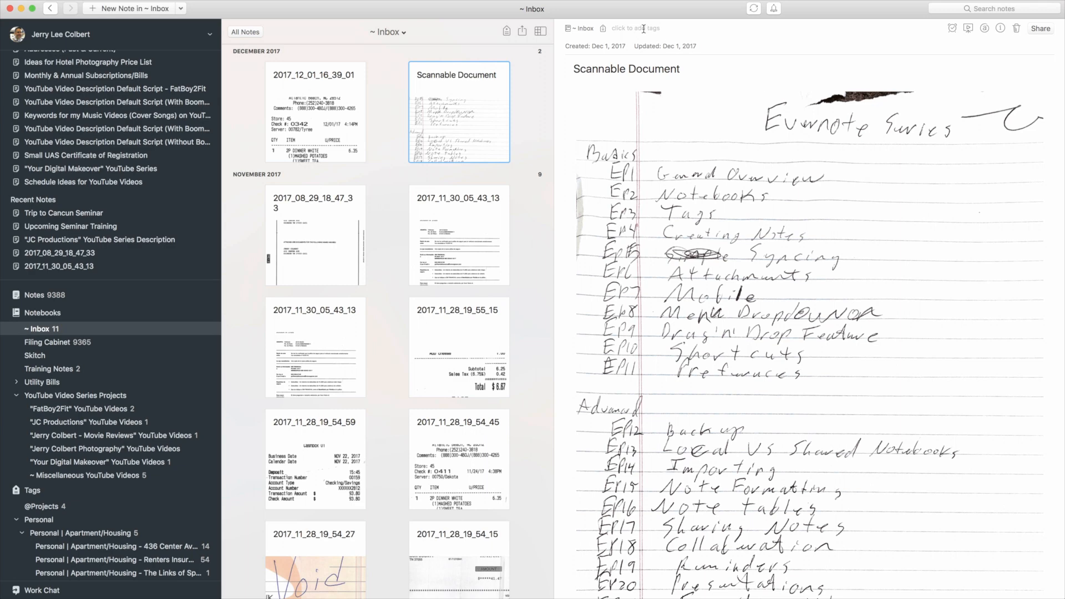
left_click(645, 31)
type("Jerry Colbert Photography")
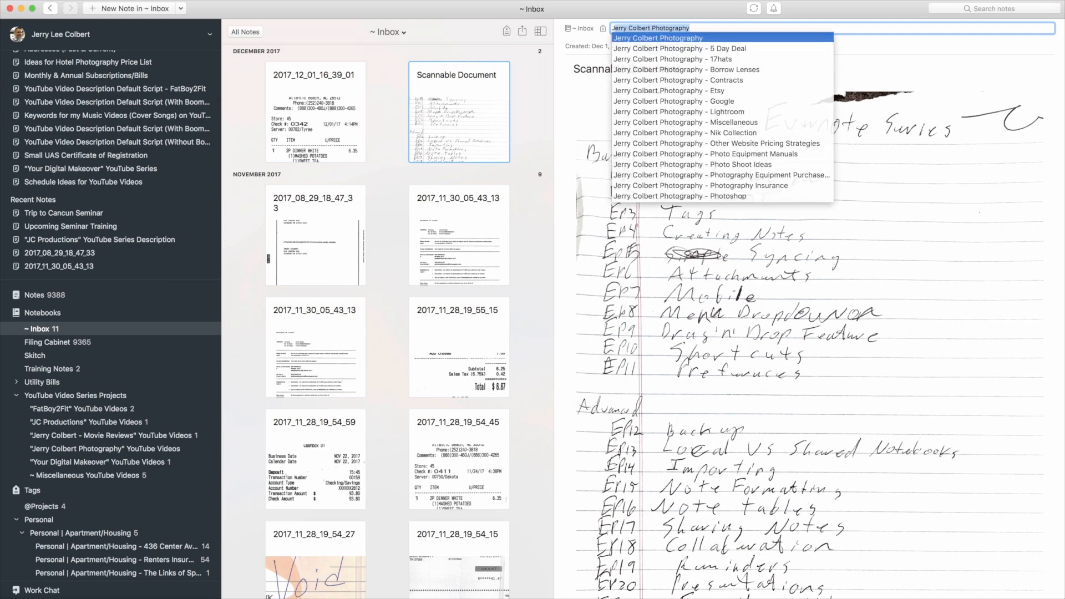
key("Down")
key("Down")
key("Up")
key("Up")
key("Return")
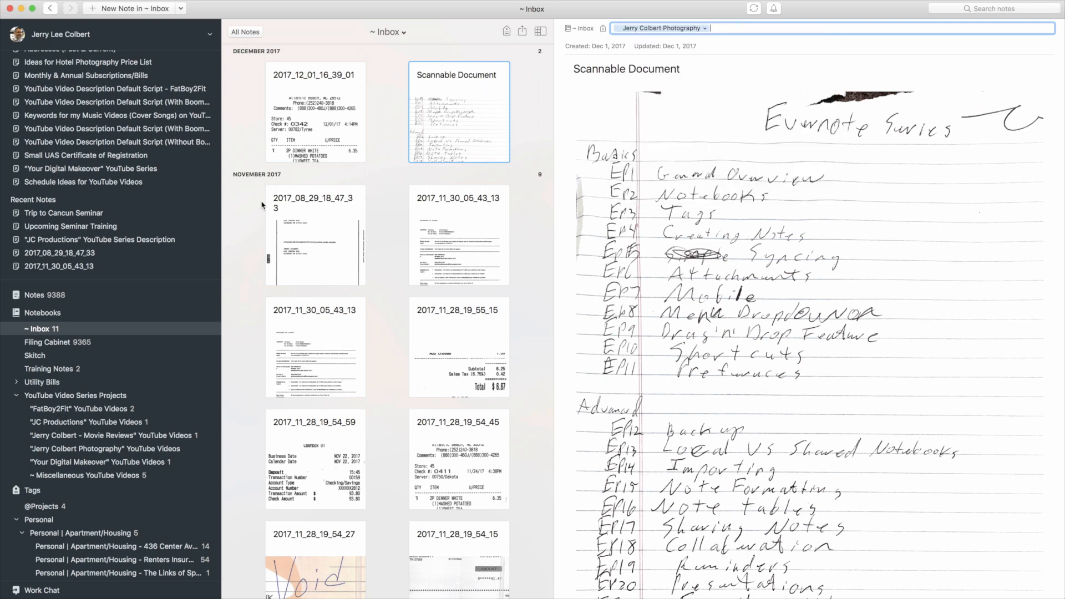
Tag the scanned insurance note 2017_08_29_18_47_33 with "Personal | Auto - Insurance"
left_click(313, 206)
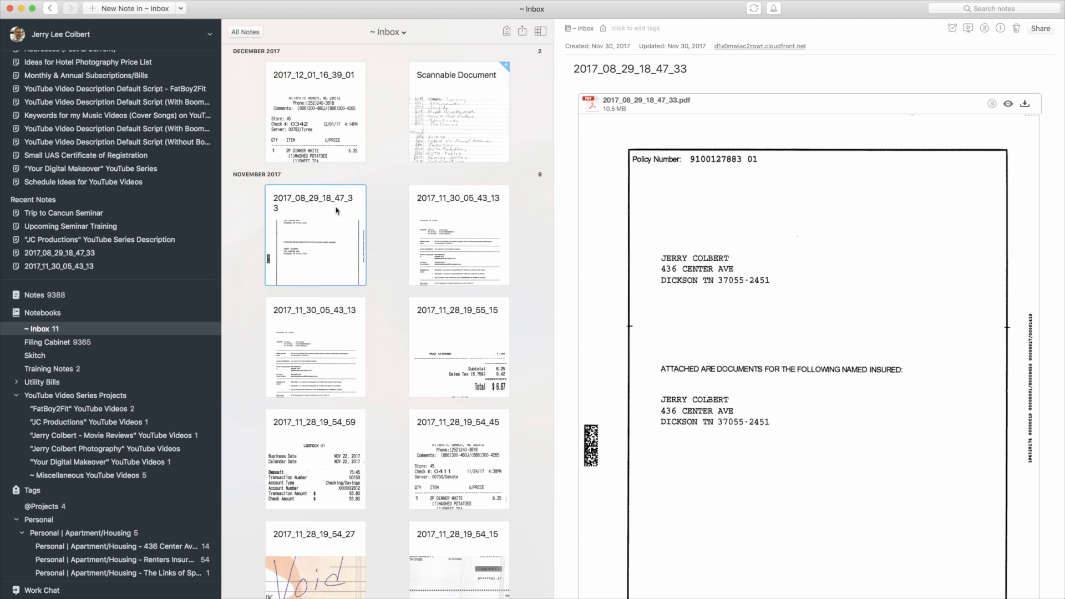
scroll(738, 289, "down", 5)
scroll(738, 289, "up", 5)
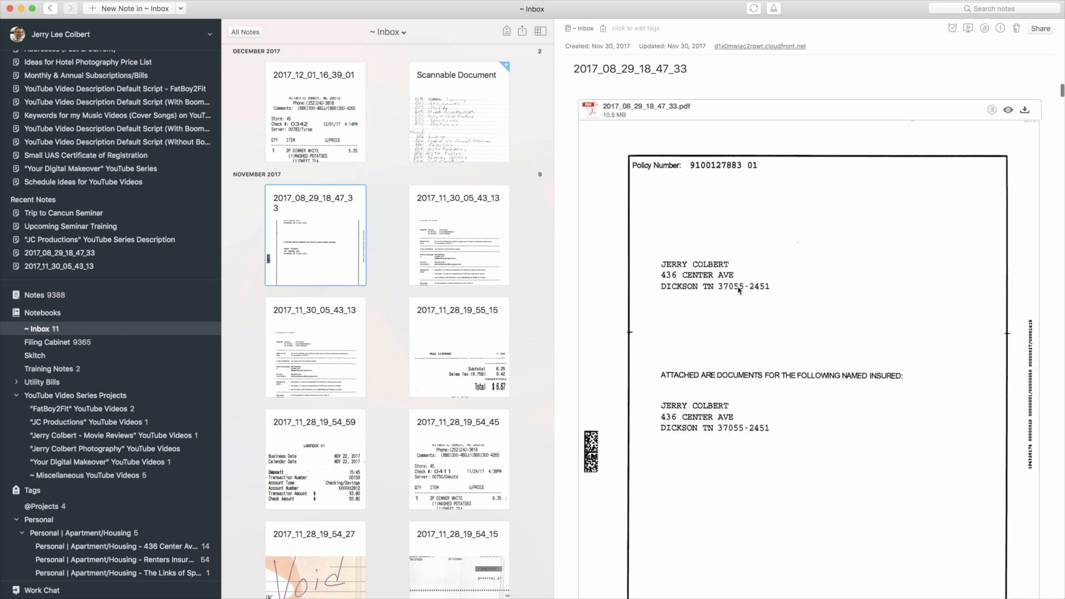
left_click(636, 31)
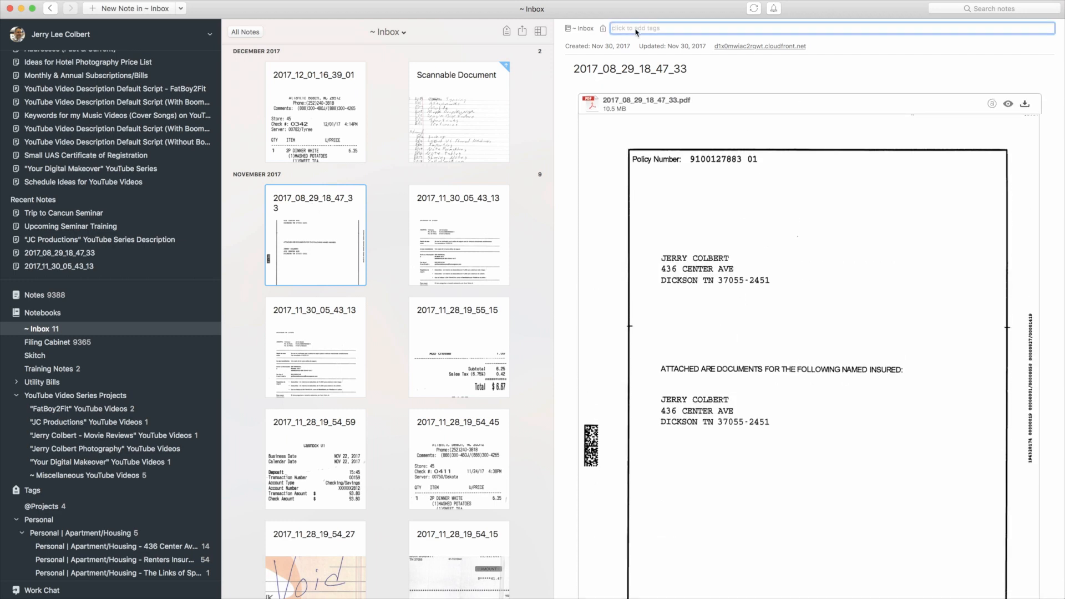
type("P")
key("Down")
key("Down")
key("Down")
key("Down")
key("Down")
key("Down")
key("Down")
key("Down")
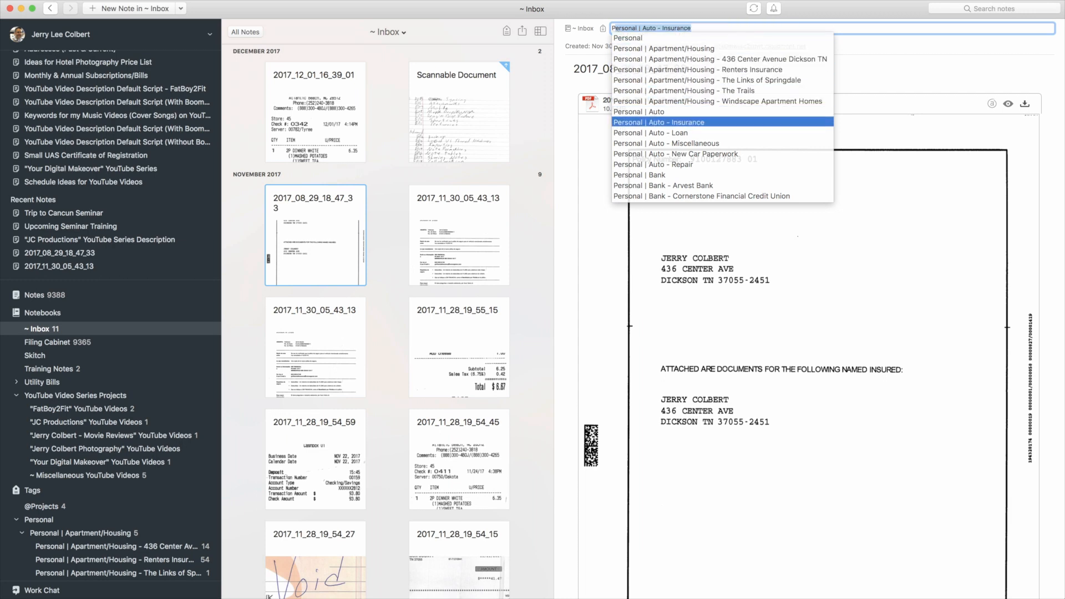
key("Return")
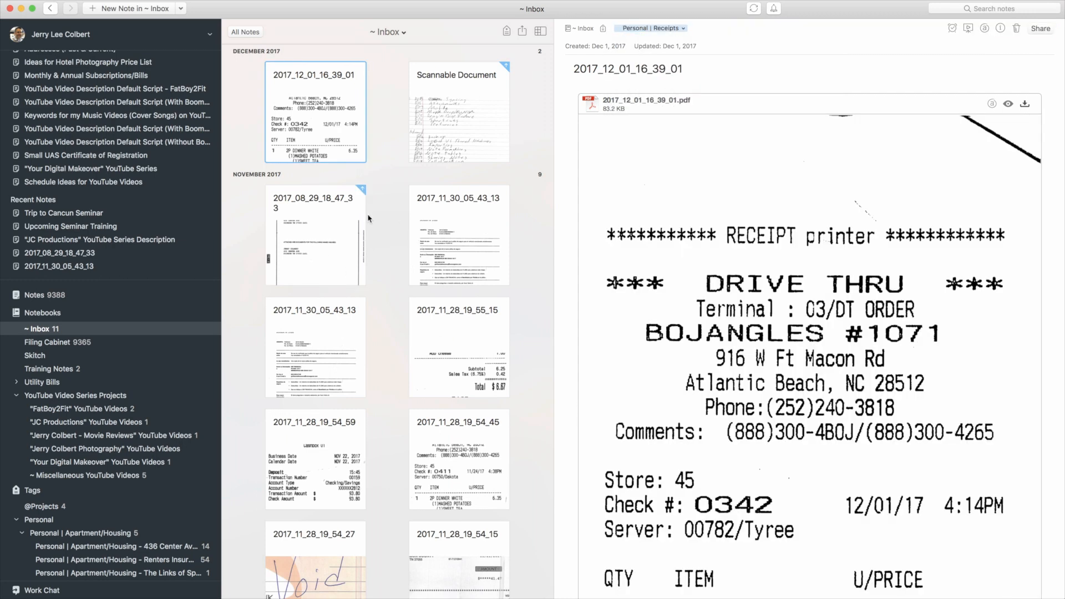
Move the three tagged notes, from 2017_12_01_16_39_01 through 2017_08_29_18_47_33, into the Filing Cabinet notebook
left_click(344, 241, "shift")
left_click_drag(325, 218, 83, 342)
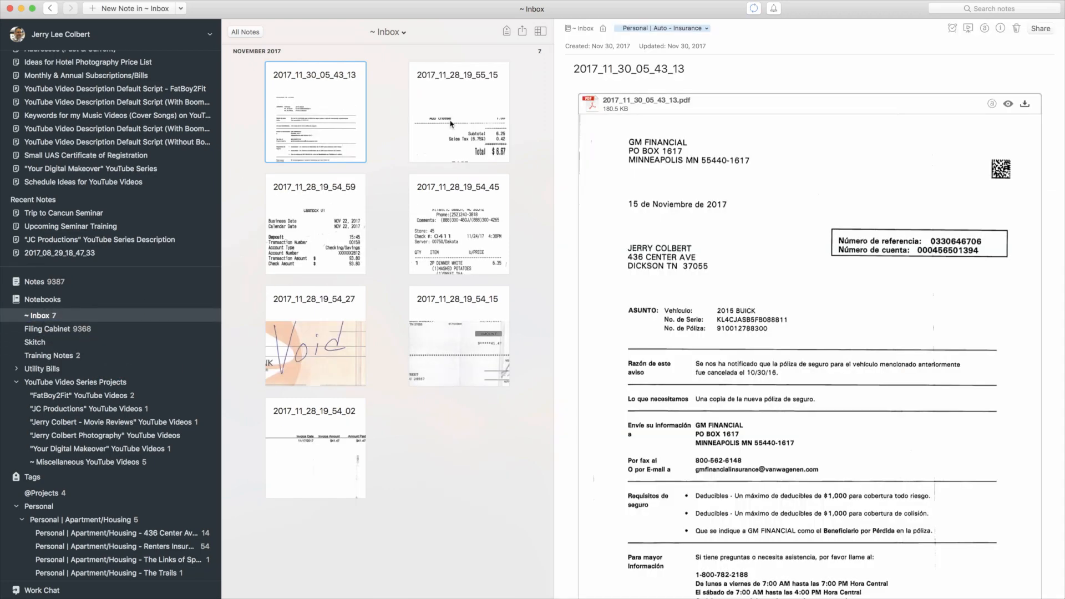
Tag the receipt notes 2017_11_28_19_55_15, 2017_11_28_19_54_59 and 2017_11_28_19_54_45 together with "Personal | Receipts"
left_click(450, 123)
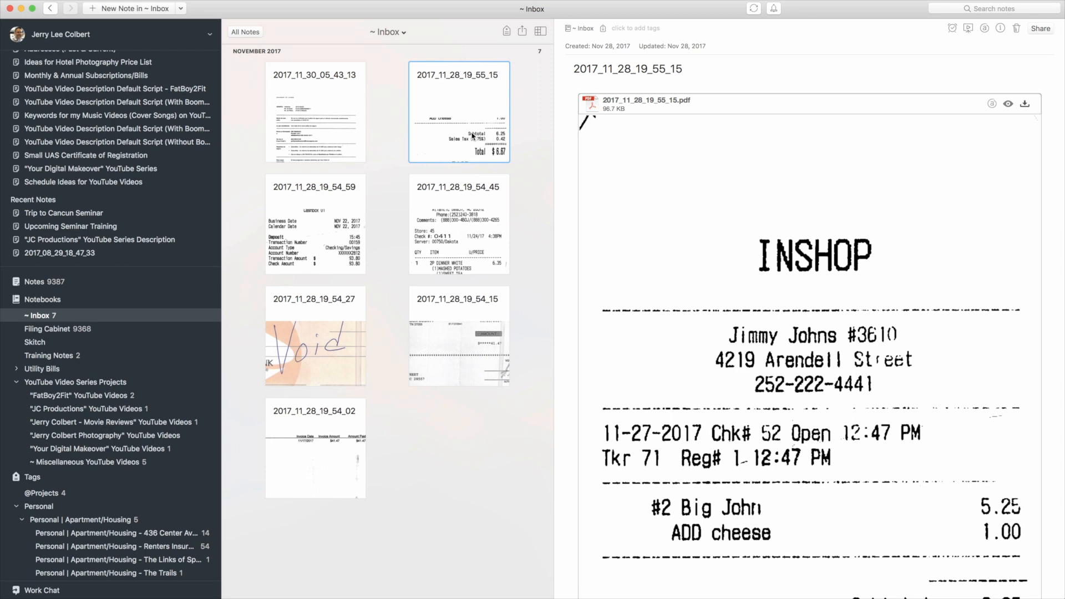
left_click(438, 234, "shift")
left_click(461, 116)
left_click(461, 224, "shift")
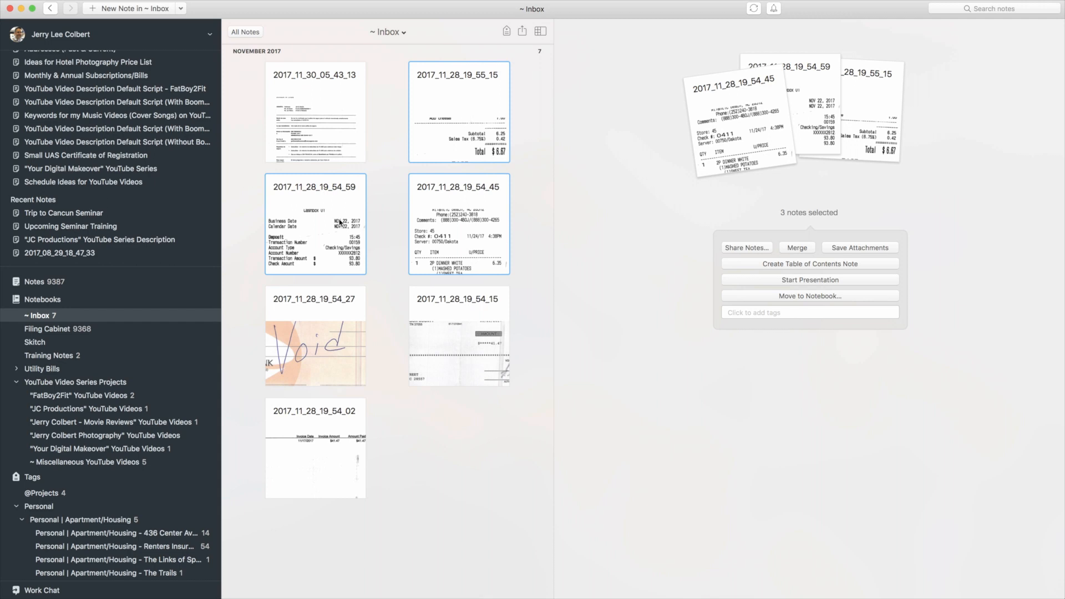
left_click(773, 314)
type("Personal")
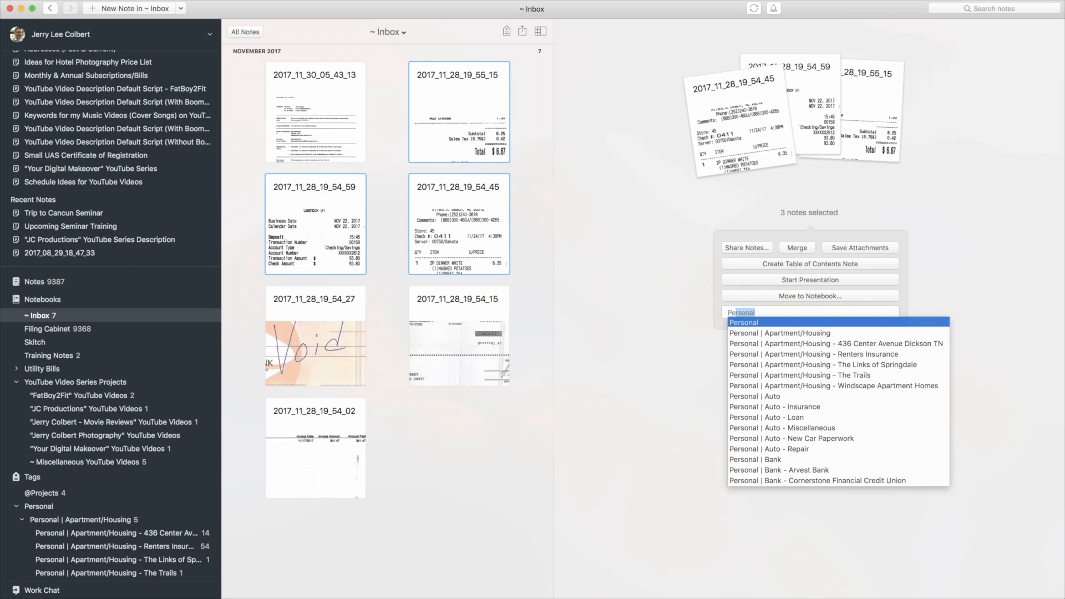
key("Down")
key("Down")
key("Down")
key("Down")
key("Down")
key("Down")
key("Down")
key("Down")
key("Down")
key("Down")
key("Down")
key("Down")
key("Down")
key("Down")
key("Down")
key("Down")
key("Down")
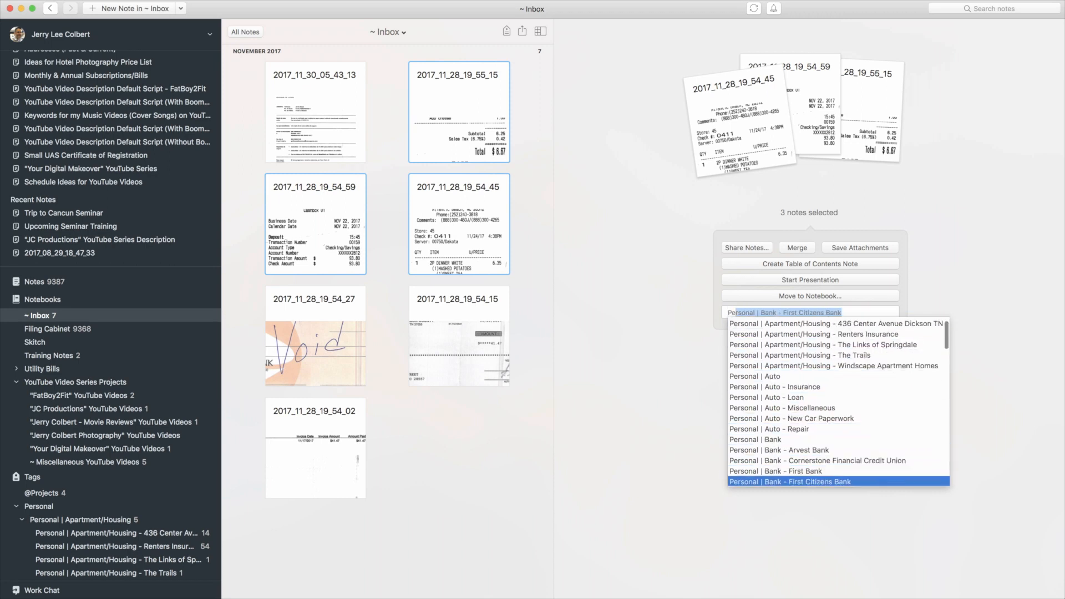
key("Down")
key("Down")
key("Down")
key("Down")
key("Down")
key("Down")
key("Down")
key("Down")
key("Down")
key("Down")
key("Down")
key("Down")
key("Down")
key("Down")
key("Down")
key("Down")
key("Down")
key("Down")
key("Down")
key("Down")
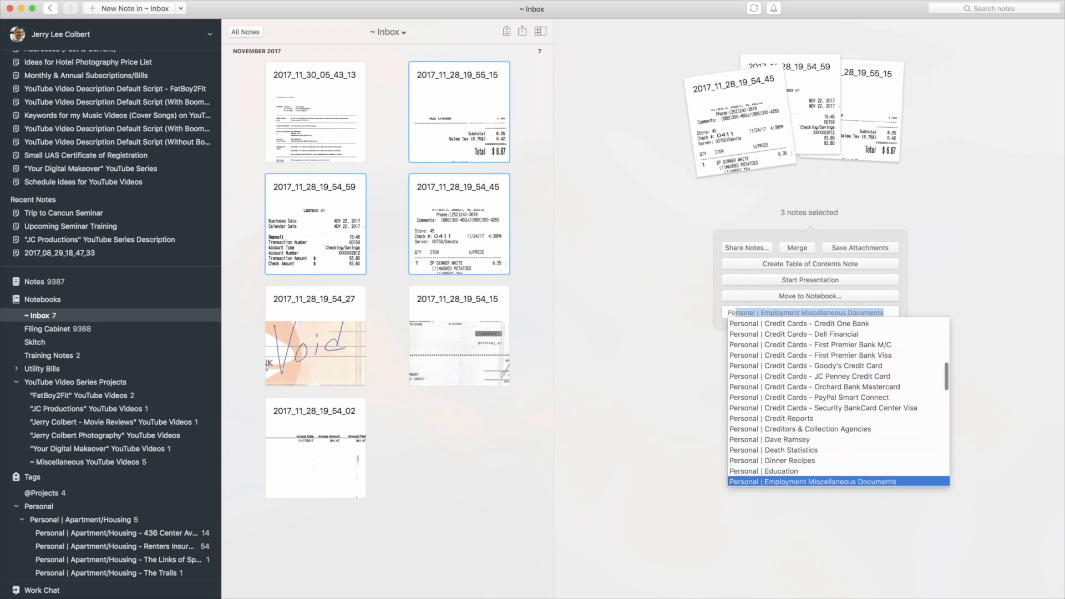
key("Down")
key("Down")
key("Down")
key("Down")
key("Down")
key("Down")
key("Down")
key("Down")
key("Down")
key("Down")
key("Down")
key("Down")
key("Down")
key("Down")
key("Down")
key("Down")
key("Down")
key("Down")
key("Down")
key("Down")
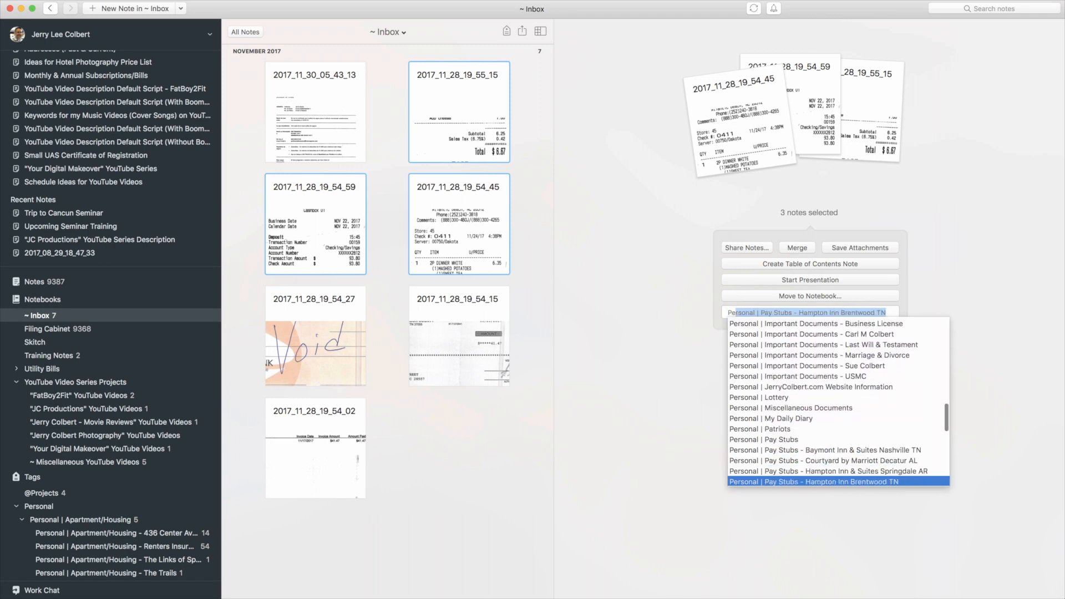
key("Down")
key("Down")
key("Down")
key("Down")
key("Down")
key("Down")
key("Down")
key("Down")
key("Down")
key("Down")
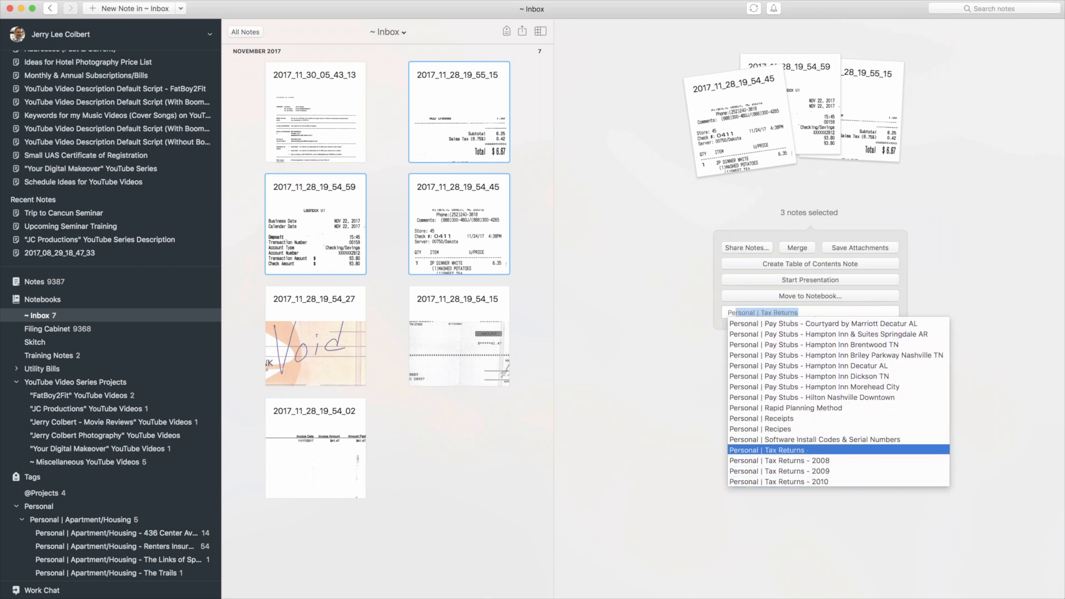
key("Up")
key("Up")
key("Up")
key("Return")
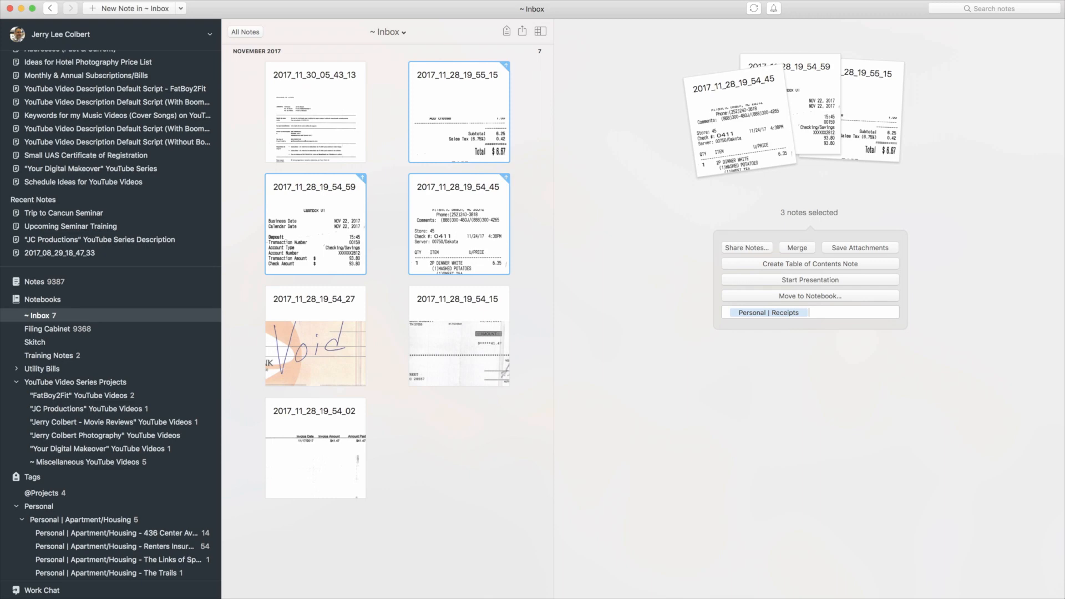
left_click(492, 230)
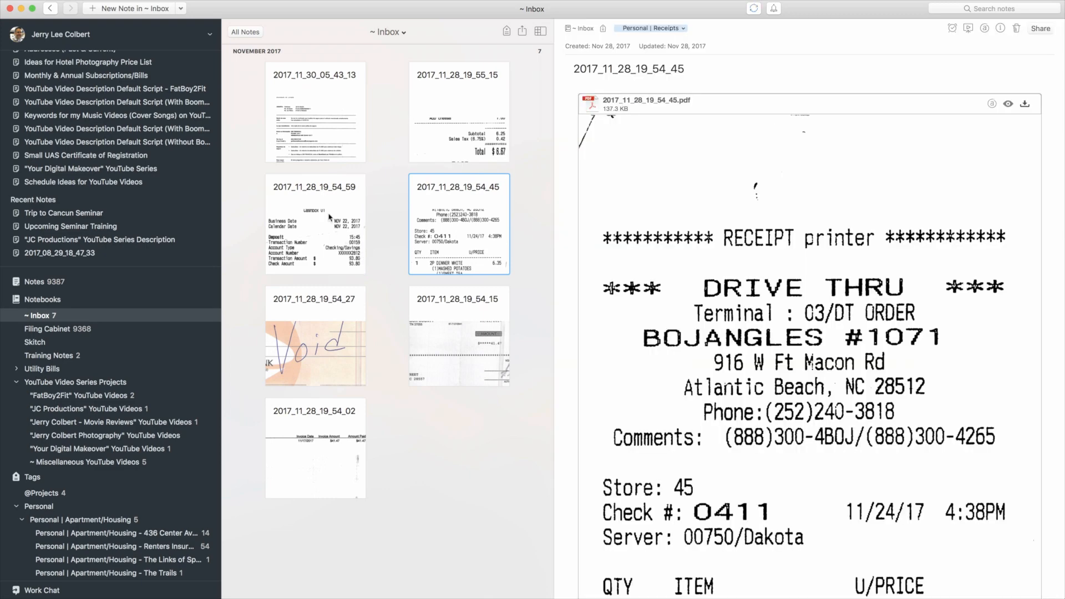